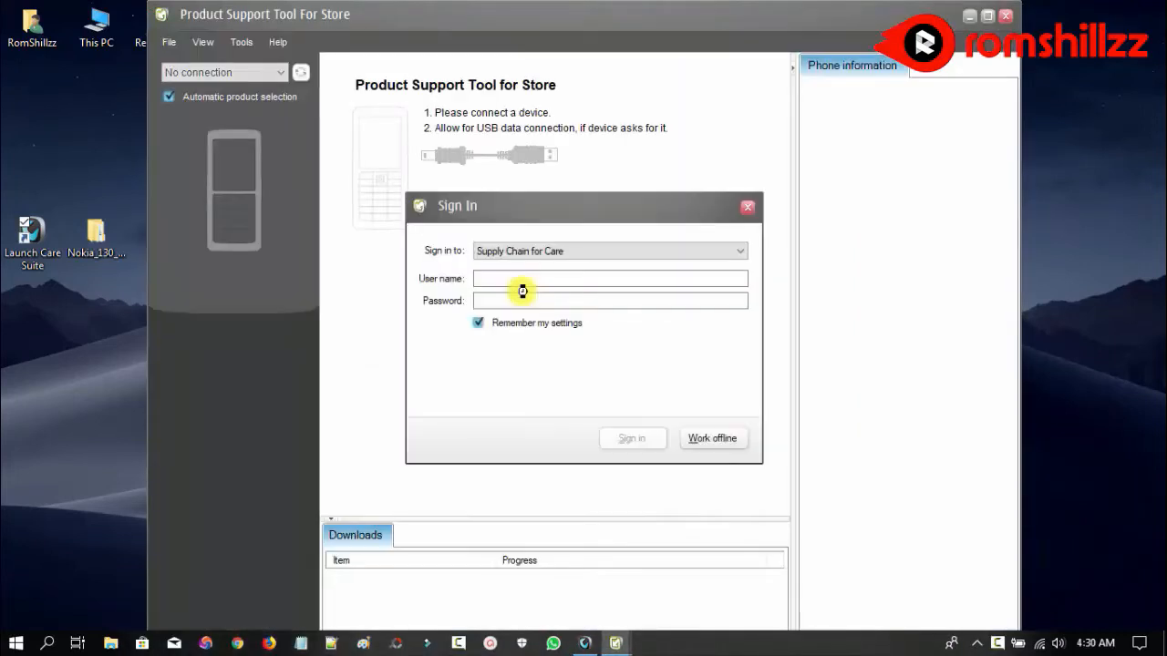
Work offline instead of signing in, and view the package download path in the data package preferences
left_click(715, 441)
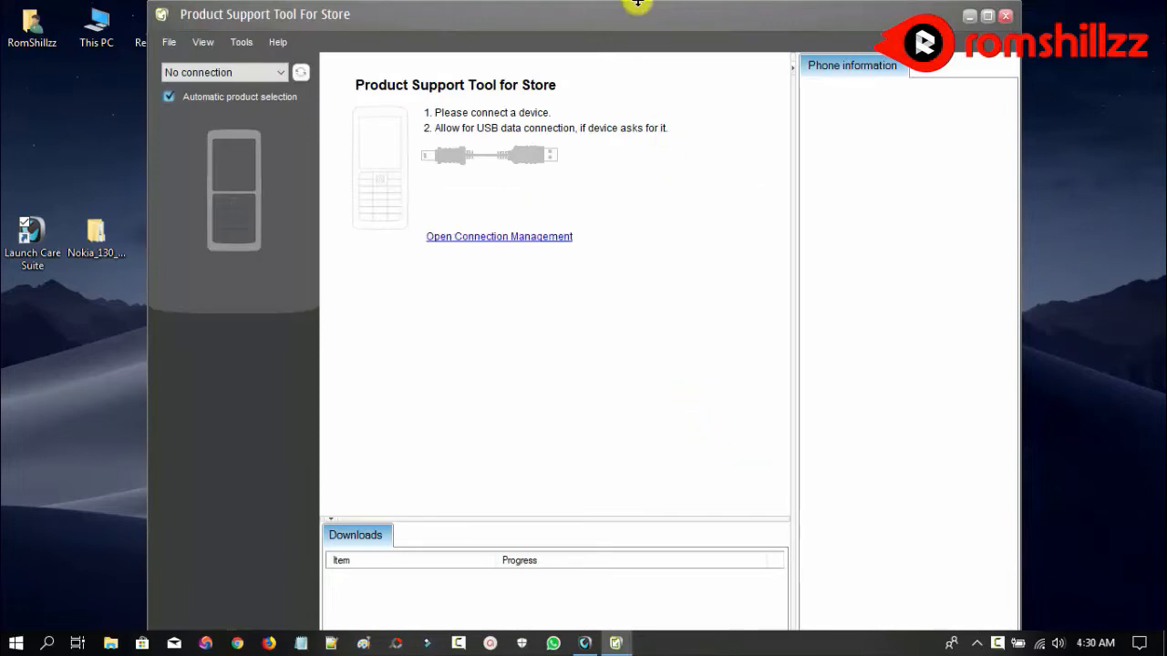
left_click_drag(637, 3, 754, 21)
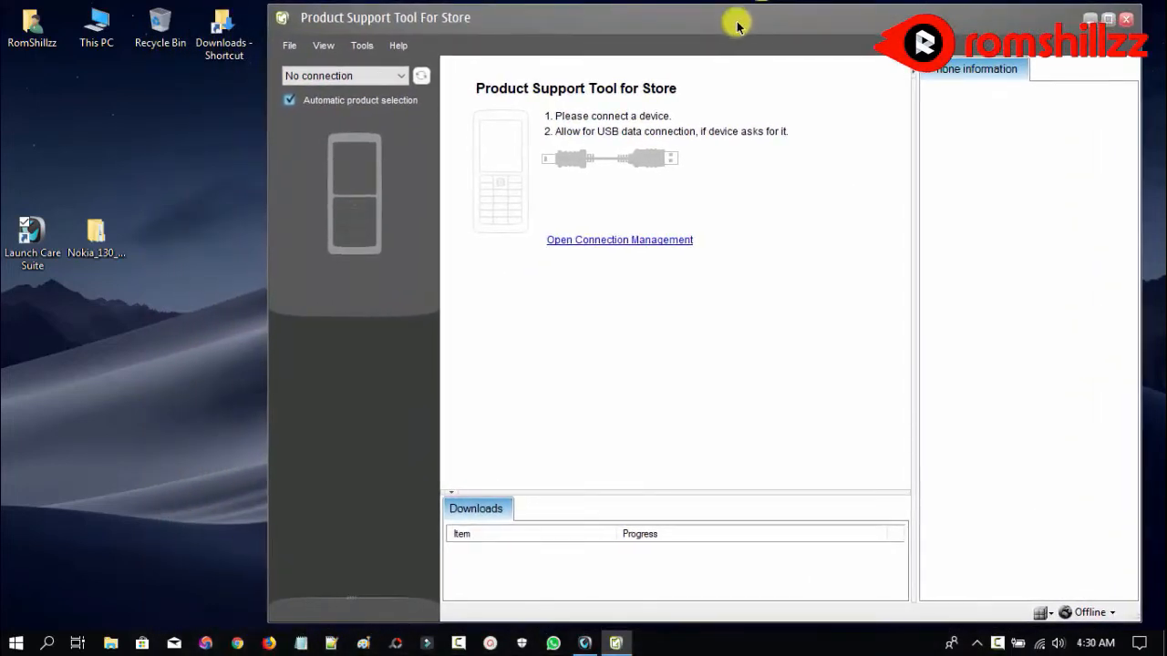
left_click(292, 45)
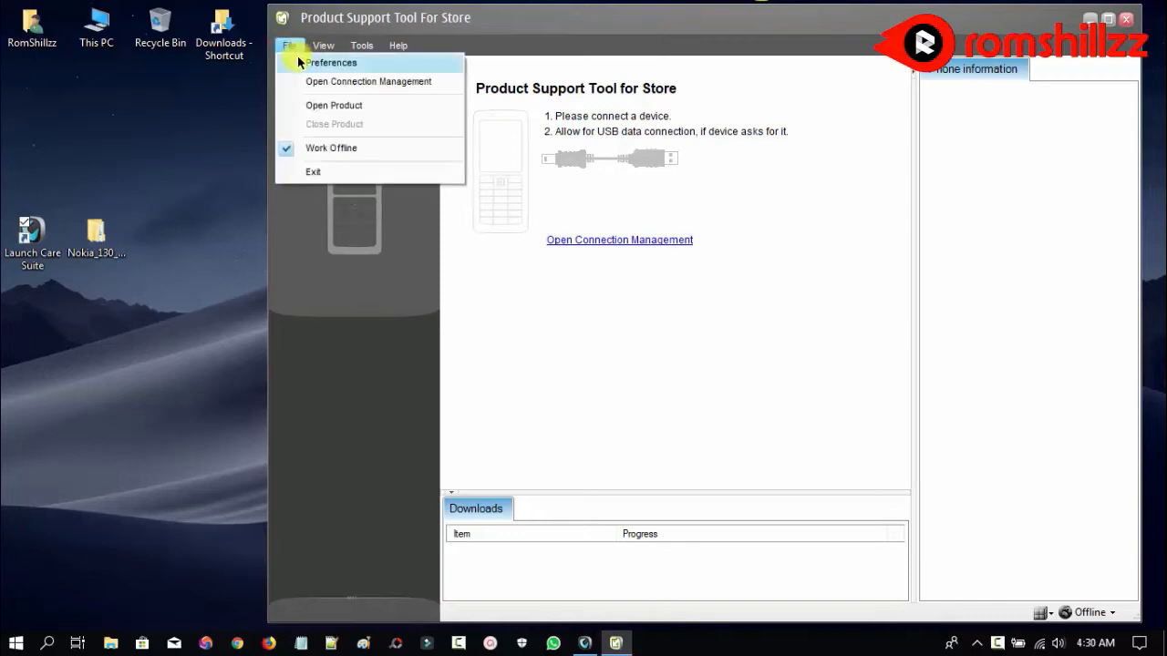
left_click(318, 66)
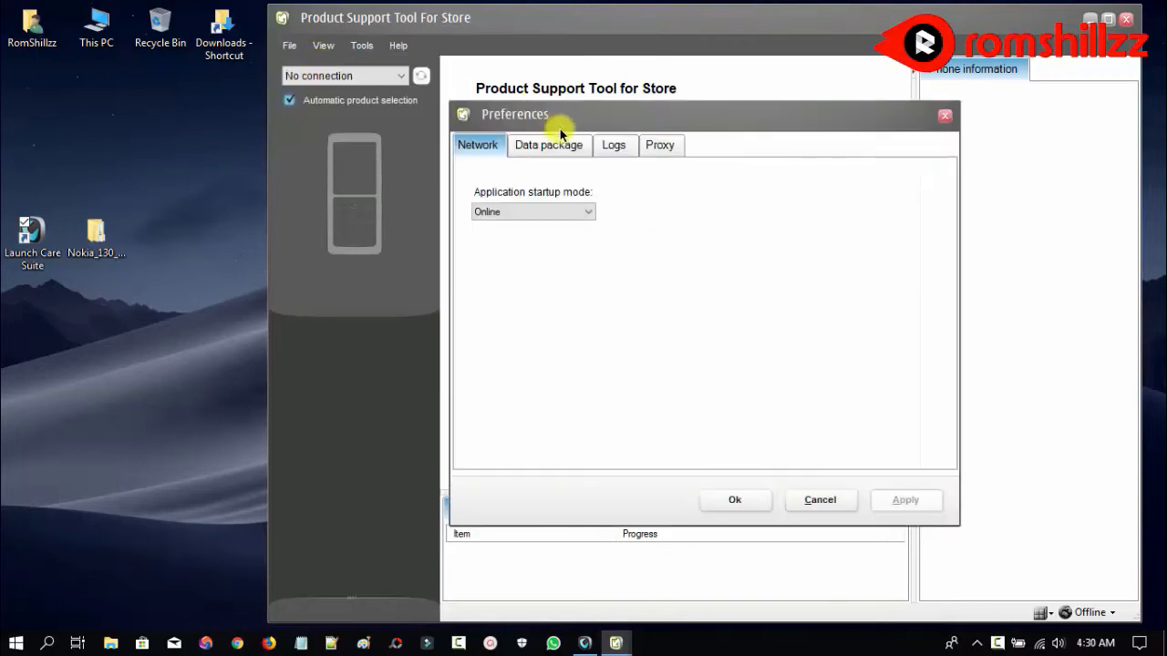
left_click(545, 147)
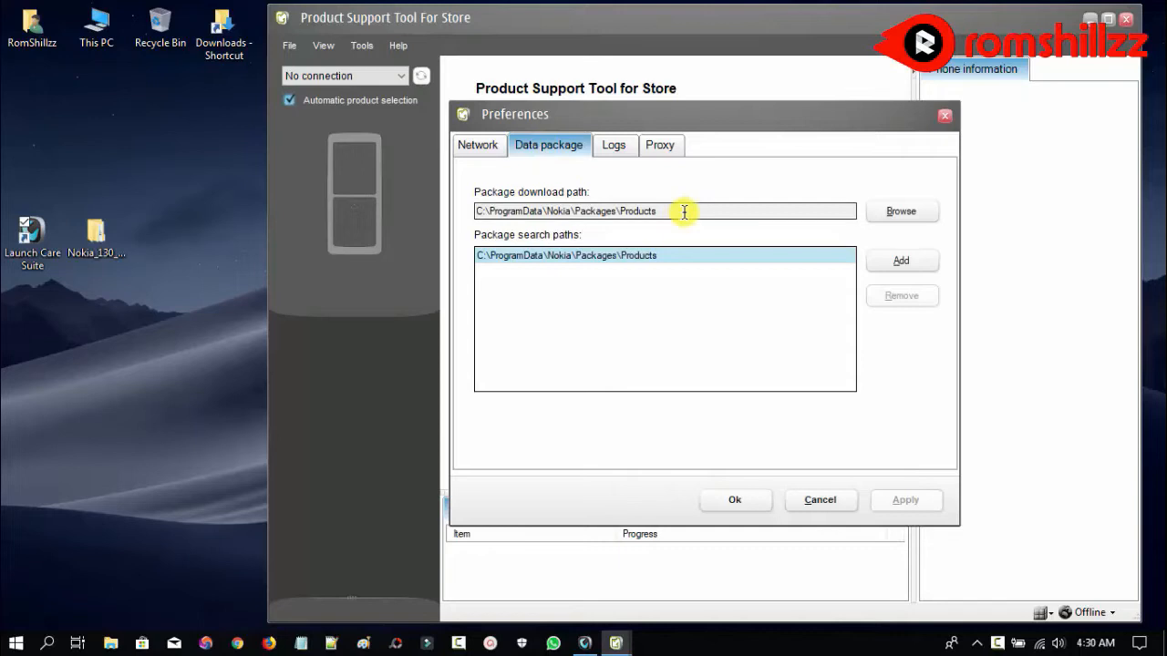
left_click_drag(648, 212, 475, 210)
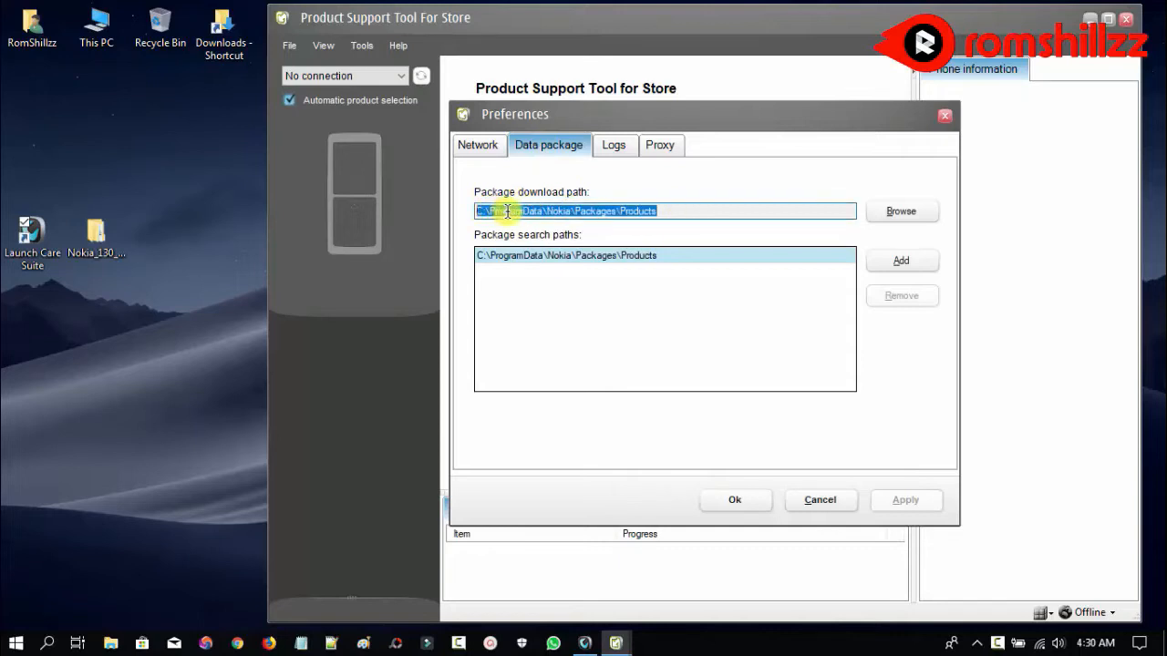
left_click(672, 212)
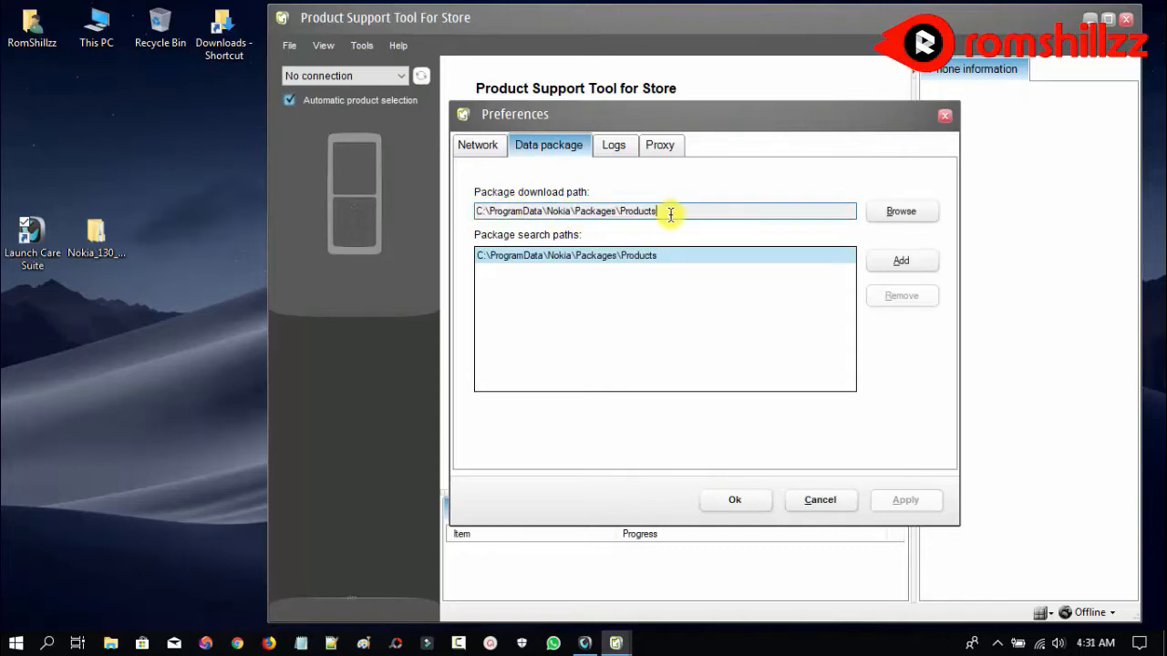
Switch to File Explorer and open Local Disk (C:) from This PC
double_click(97, 43)
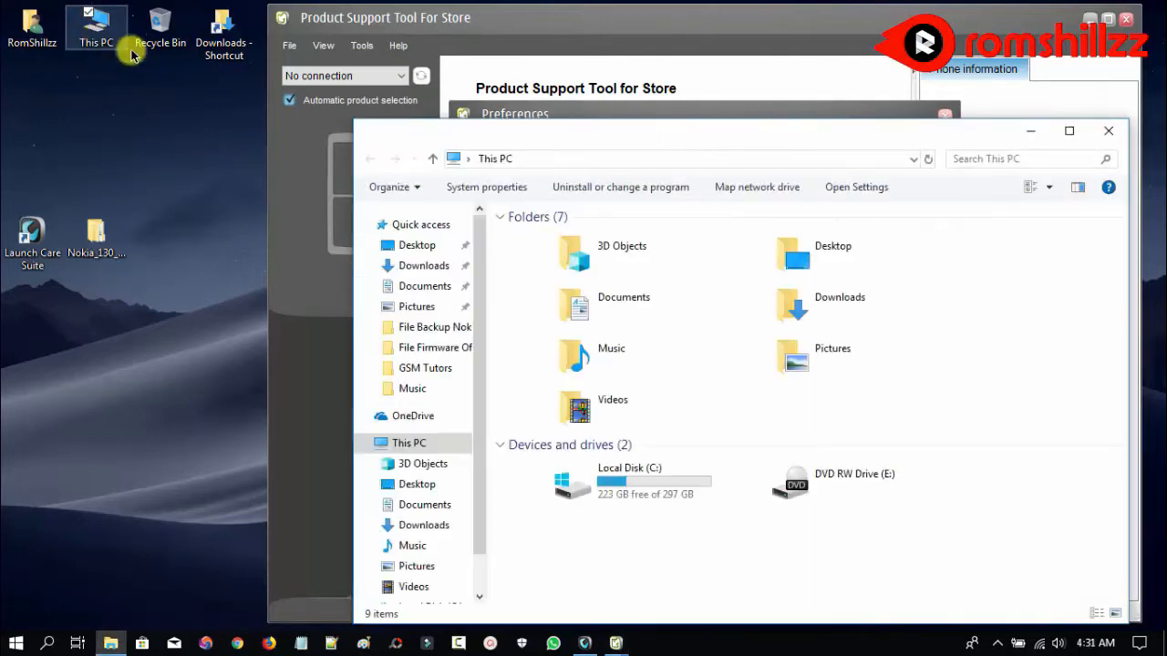
left_click_drag(555, 134, 332, 37)
left_click(385, 390)
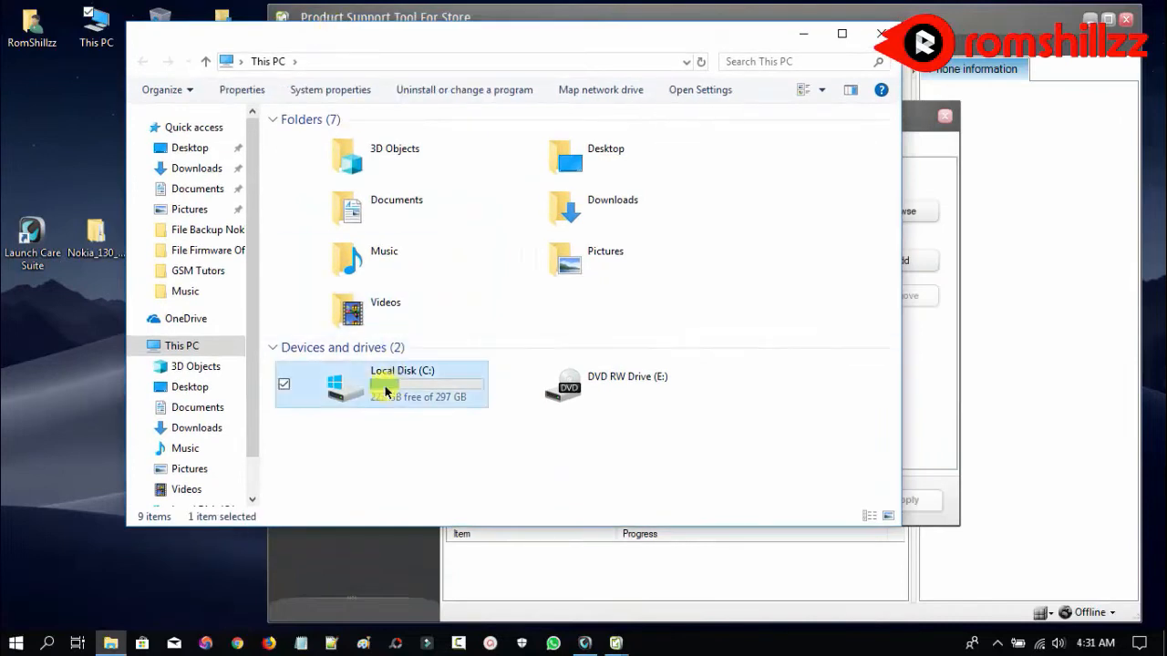
double_click(385, 390)
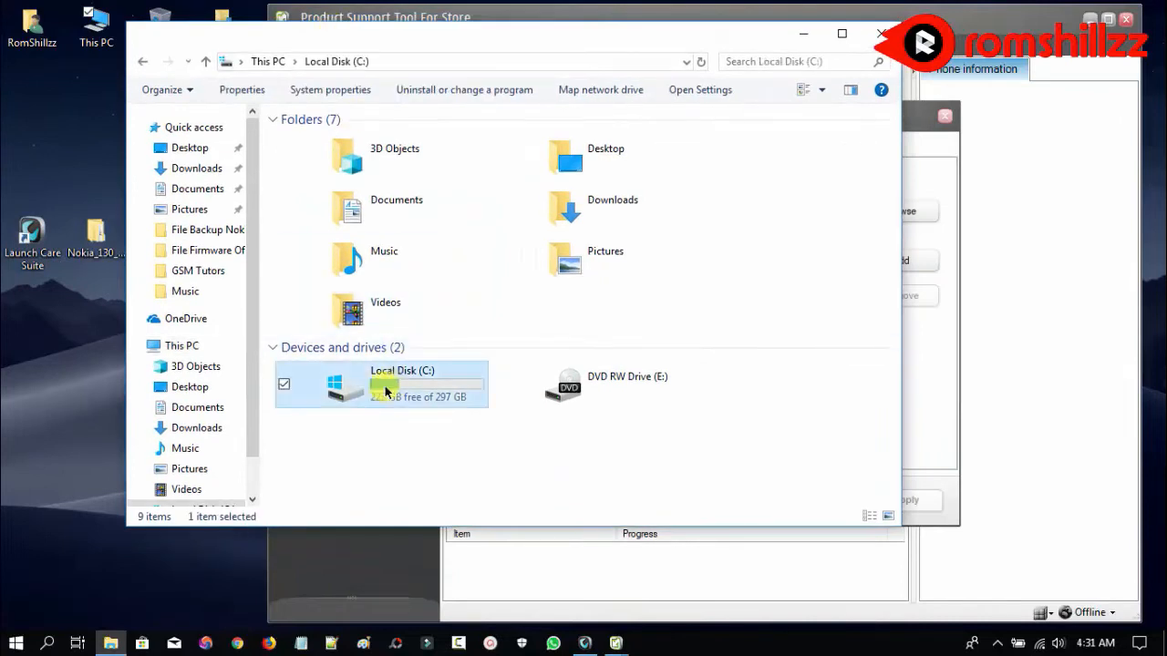
Set the folder options to show hidden files, empty drives, known file extensions, folder merge conflicts and protected operating system files
left_click(184, 90)
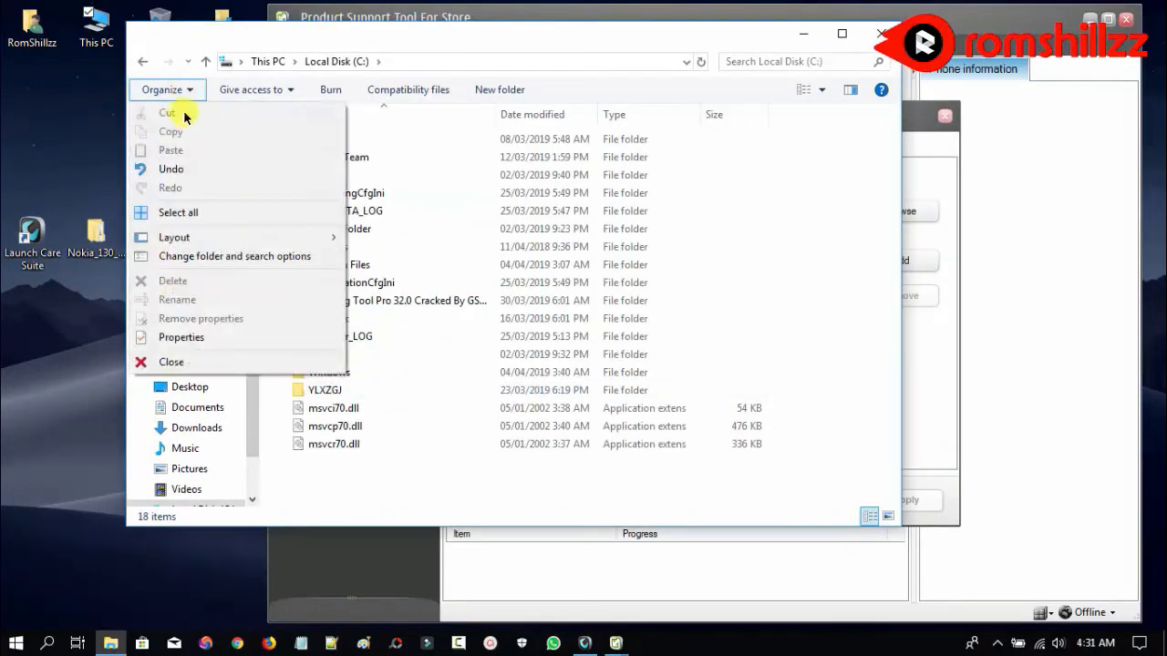
left_click(235, 264)
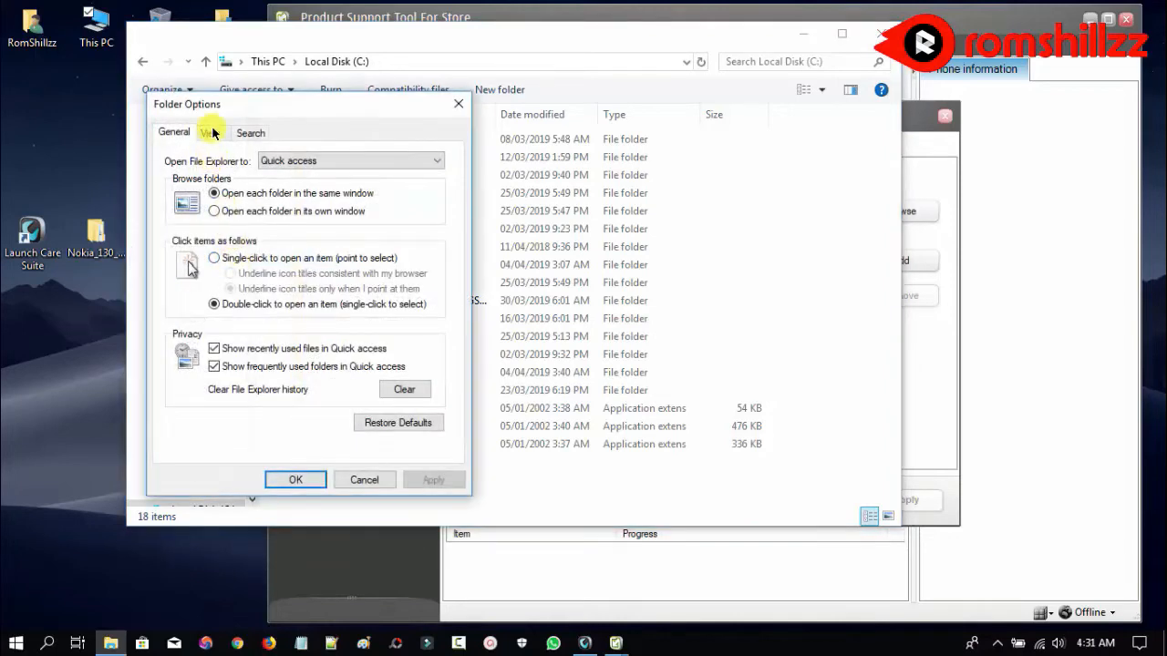
left_click(211, 134)
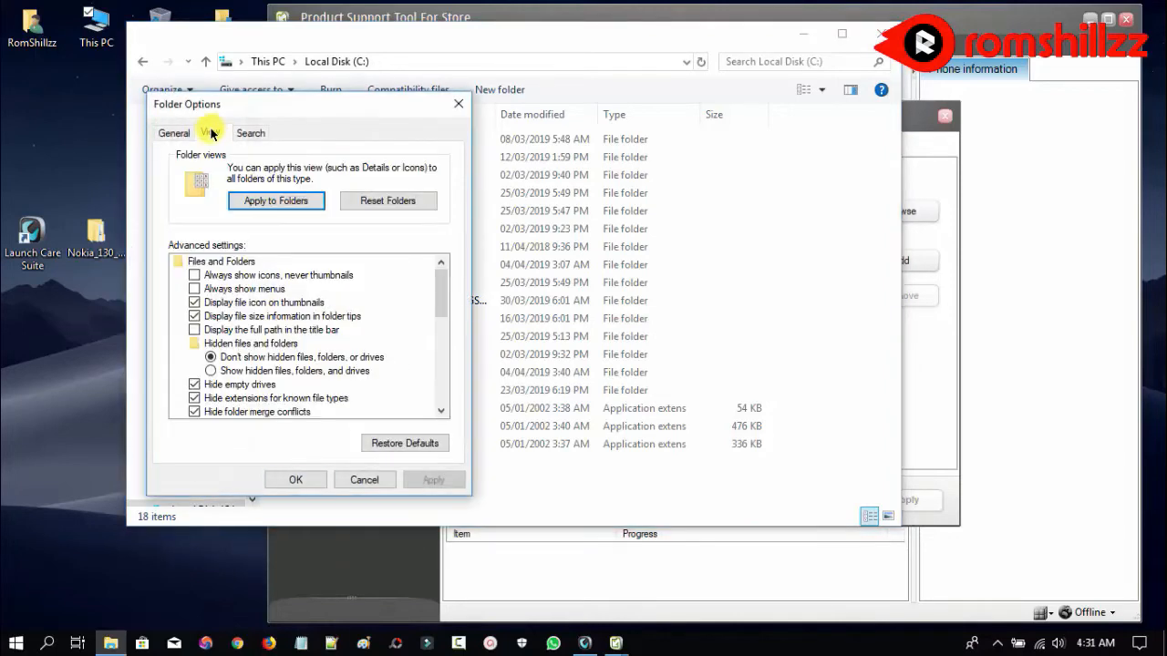
left_click(215, 371)
left_click(194, 385)
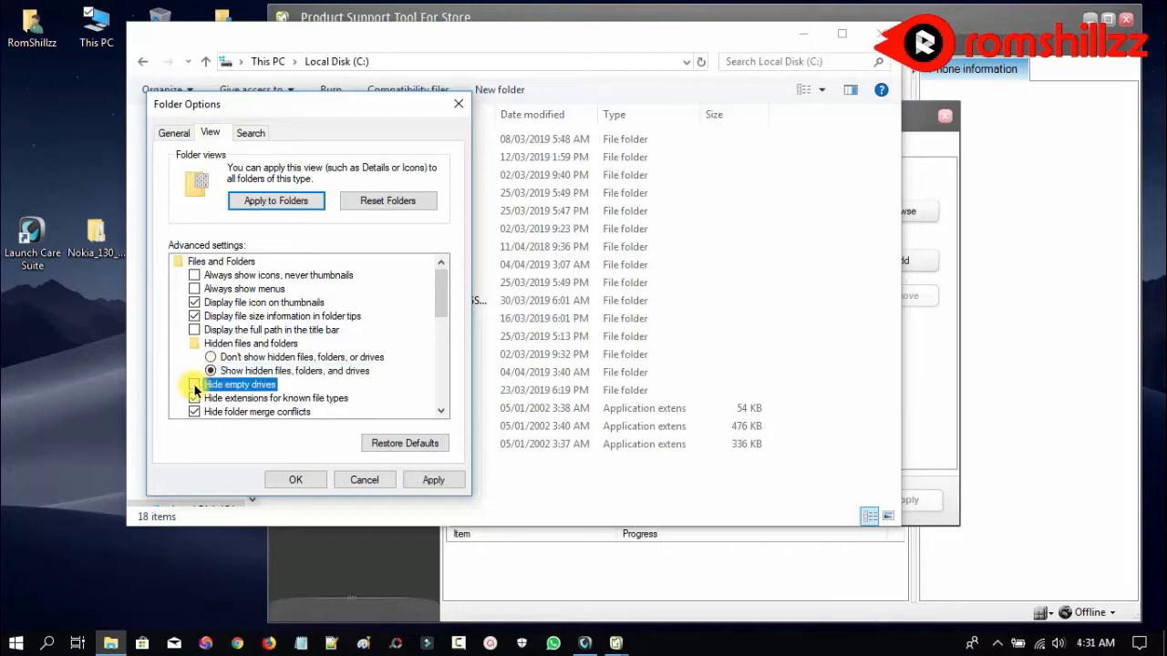
left_click(194, 399)
left_click(198, 411)
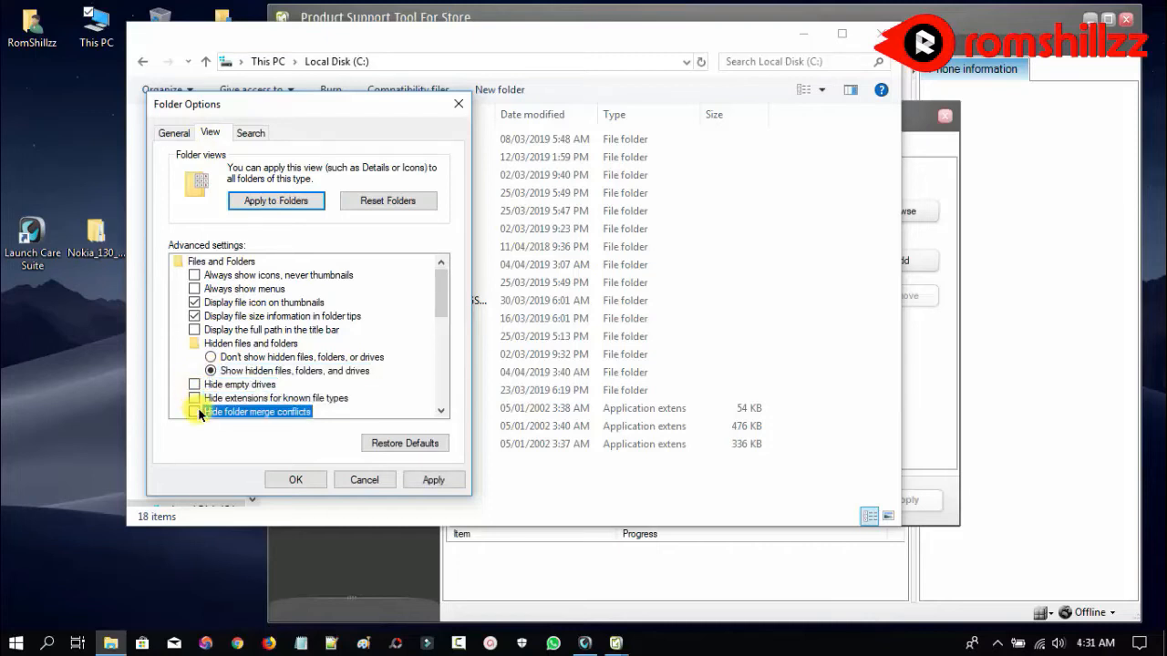
scroll(197, 408, "down", 1)
left_click(194, 411)
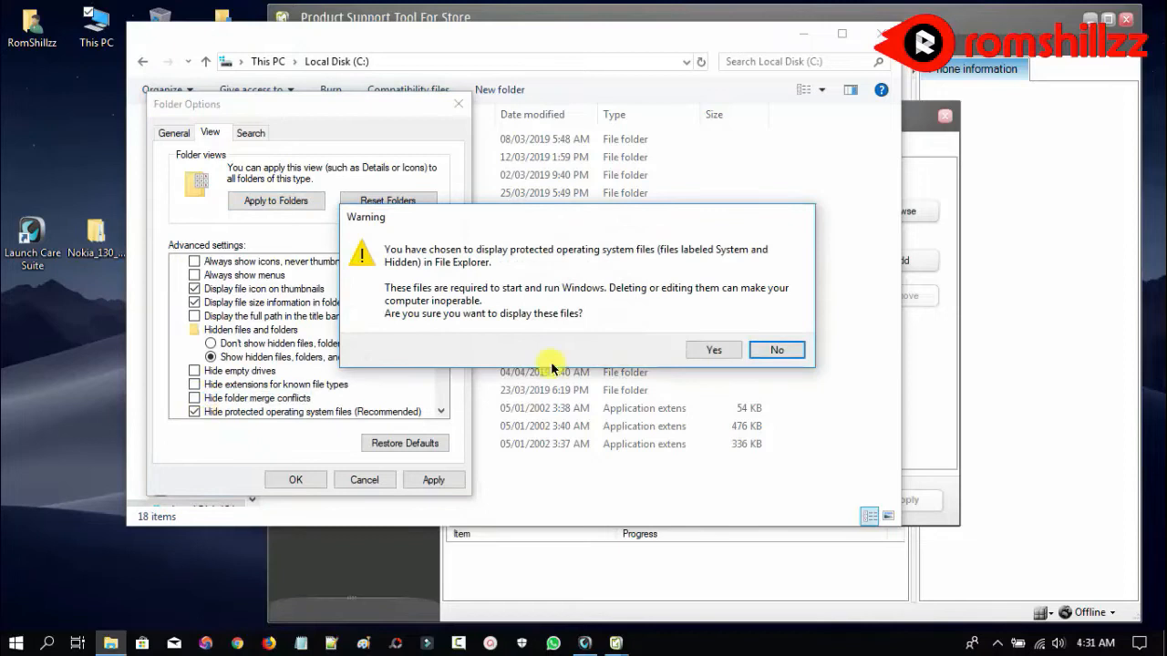
left_click(714, 350)
left_click(421, 480)
left_click(307, 481)
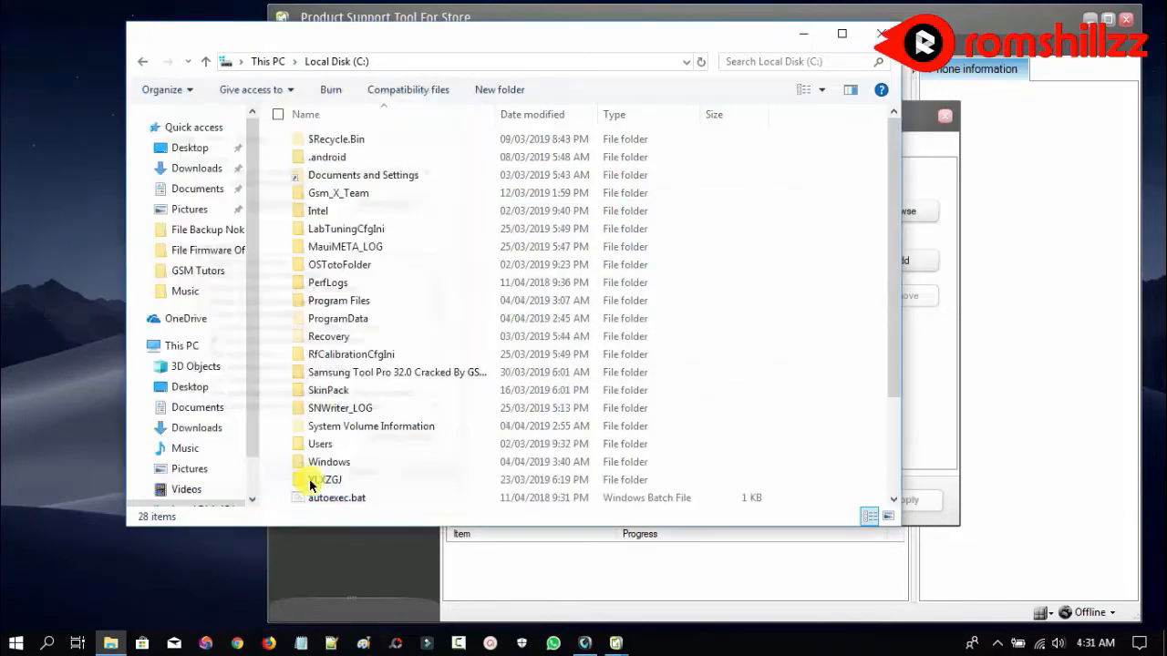
Open the folder ProgramData\Nokia\Packages on drive C
left_click(356, 320)
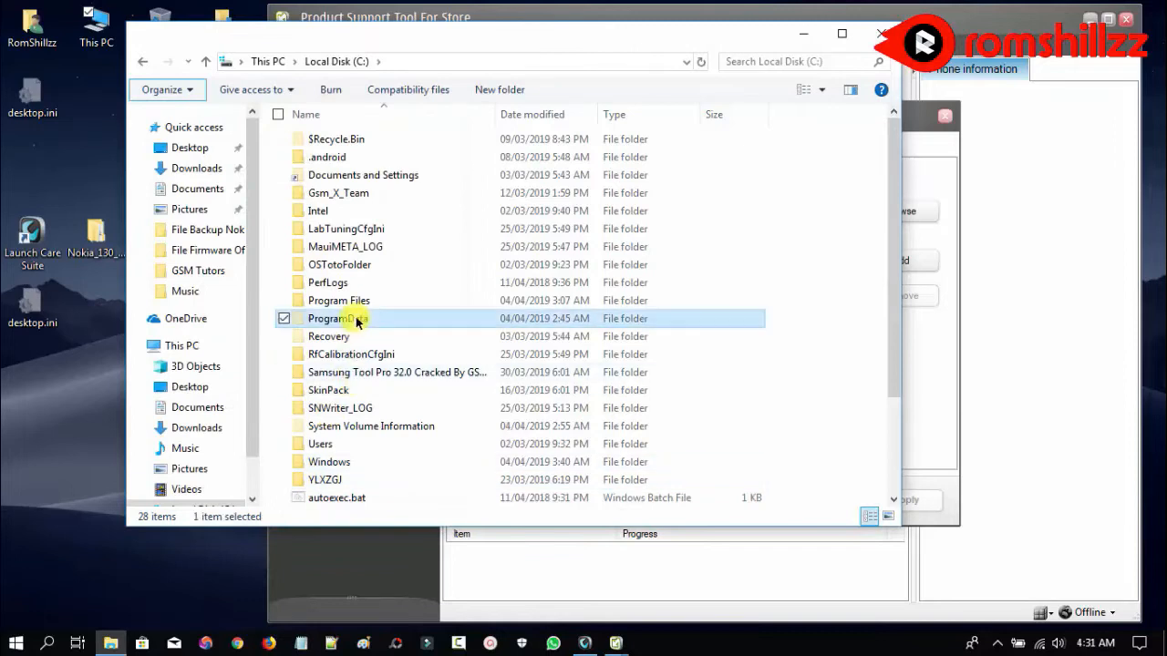
double_click(356, 320)
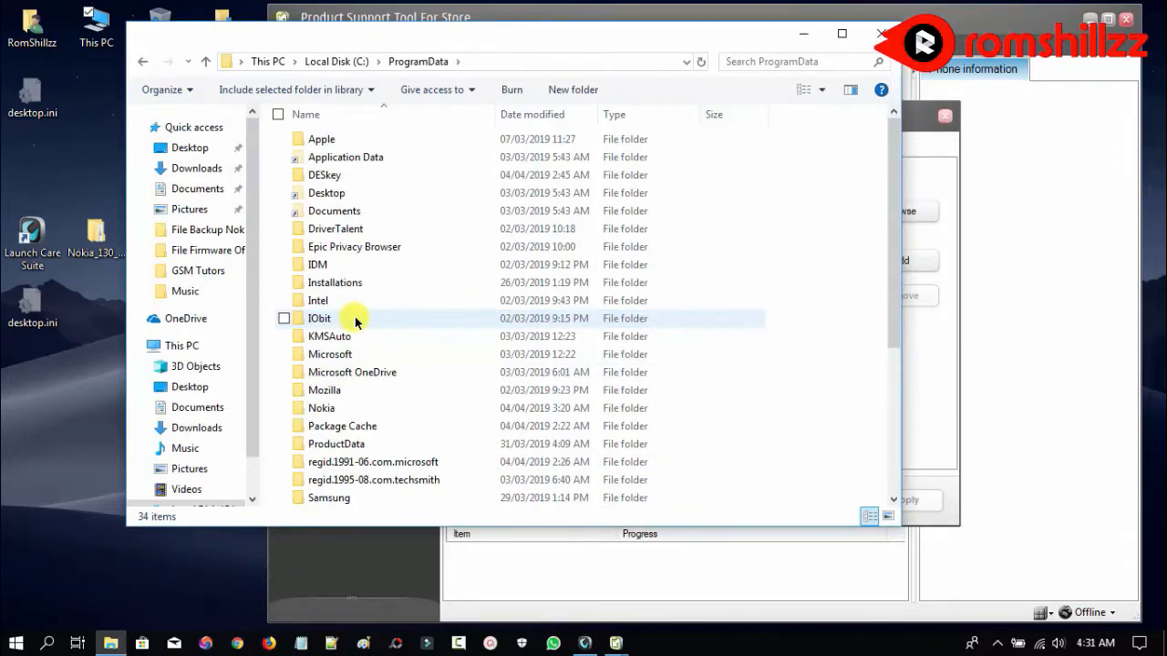
left_click(327, 408)
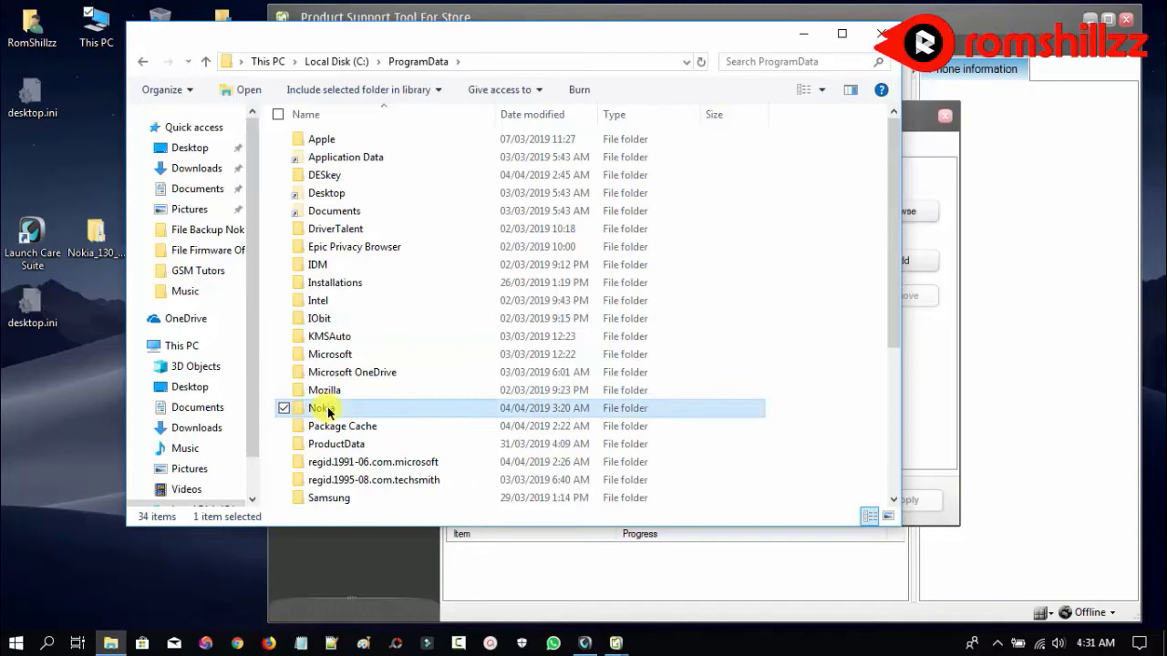
double_click(328, 408)
left_click(342, 179)
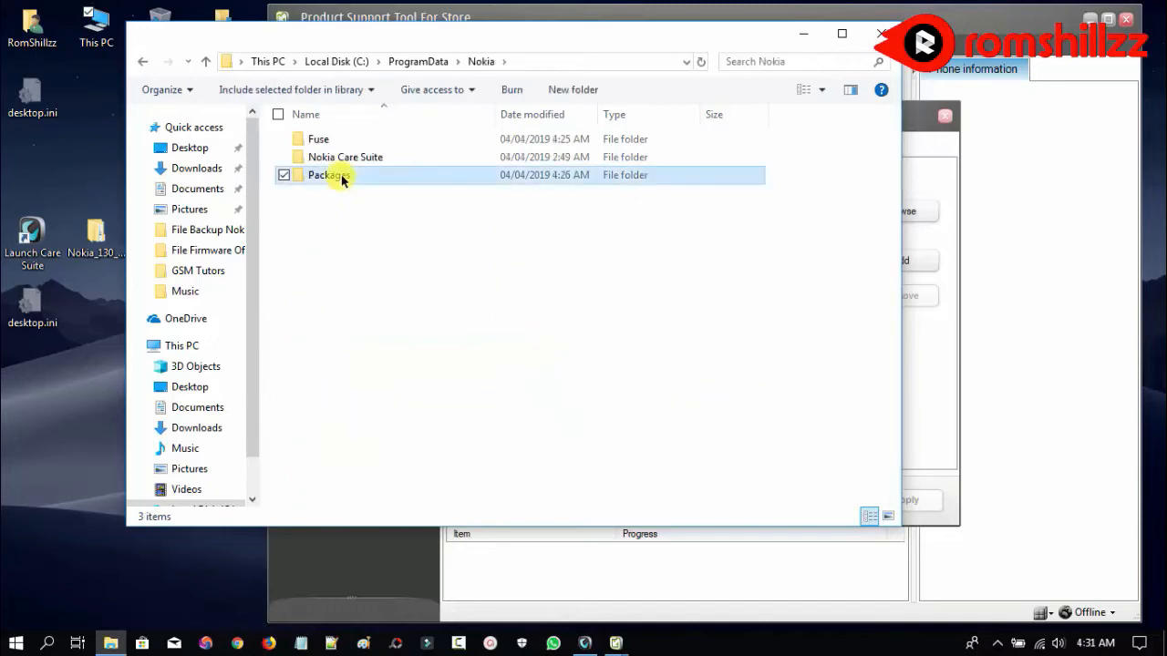
double_click(357, 172)
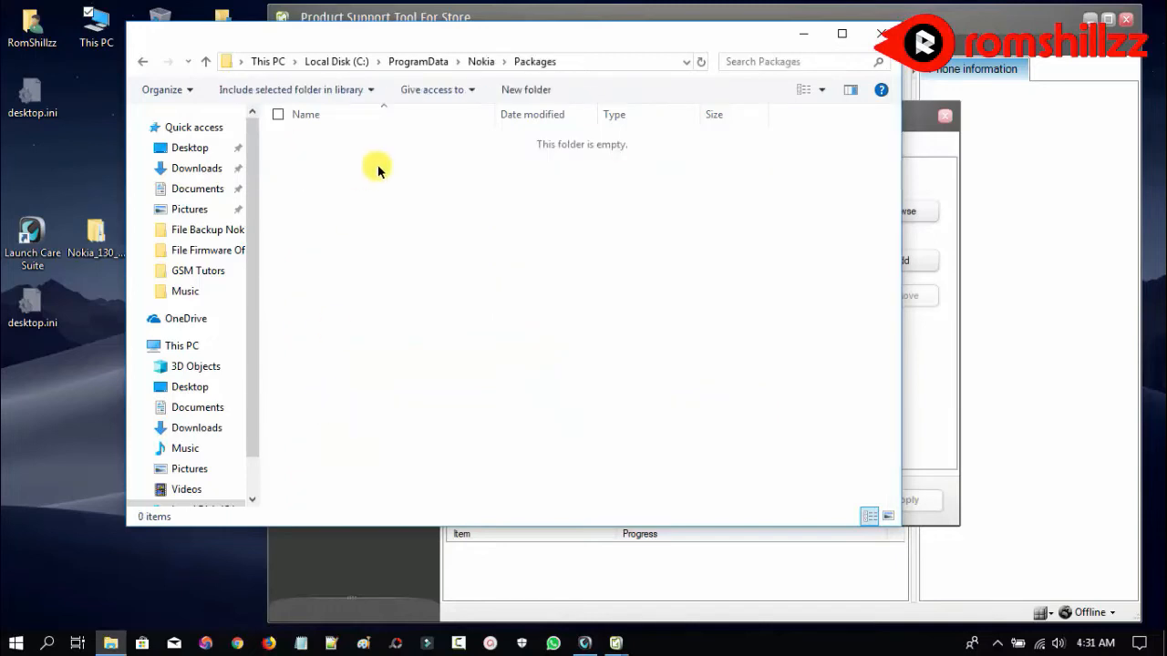
Create a folder named Products inside Packages and open it
left_click(523, 91)
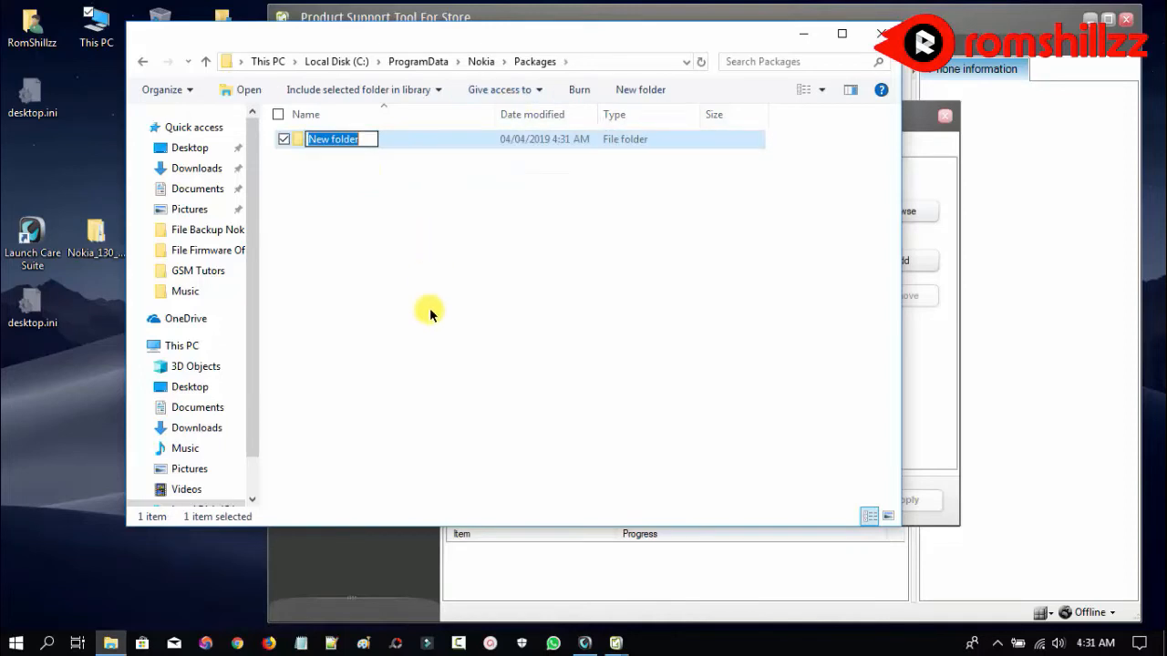
type("Prod")
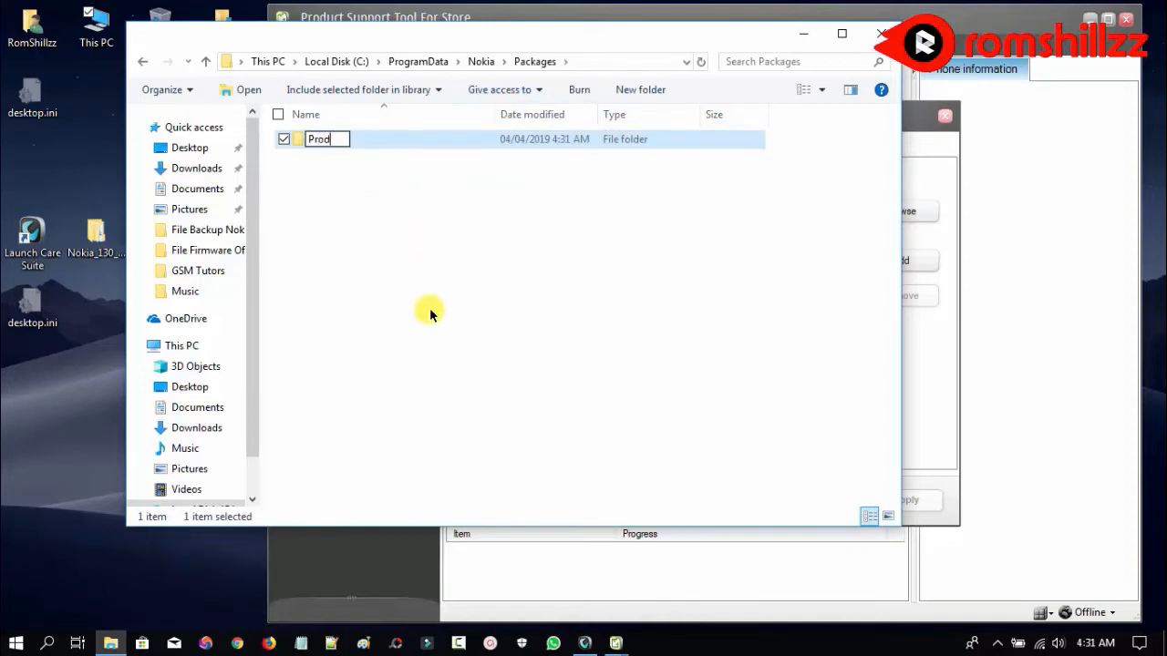
type("ucts")
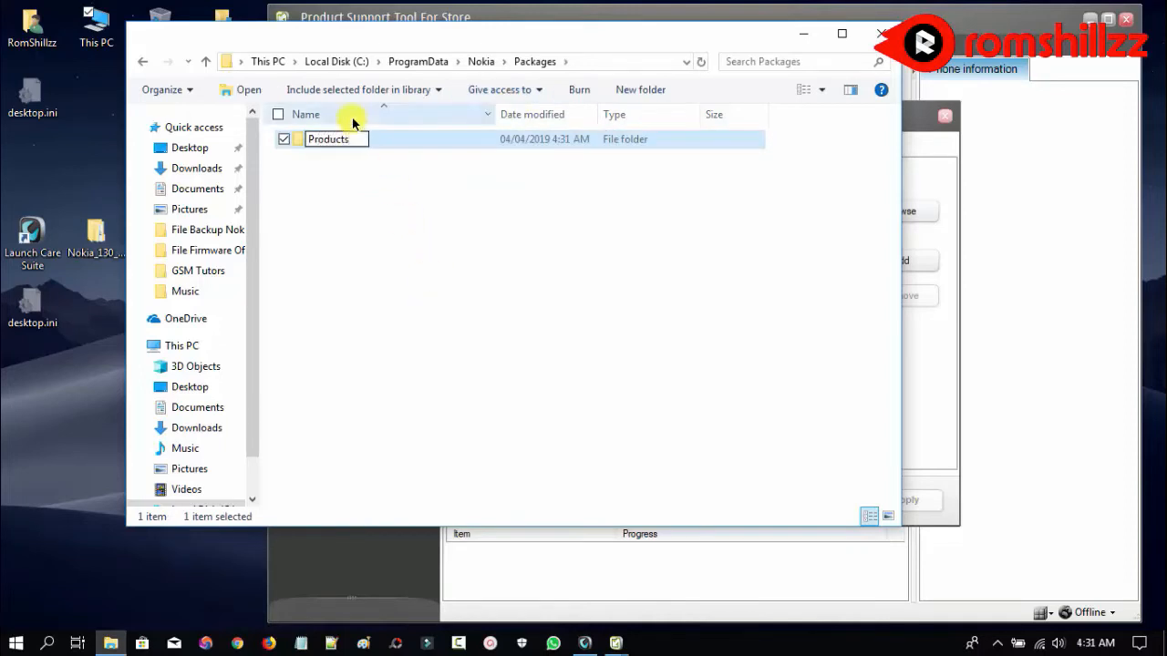
left_click(395, 180)
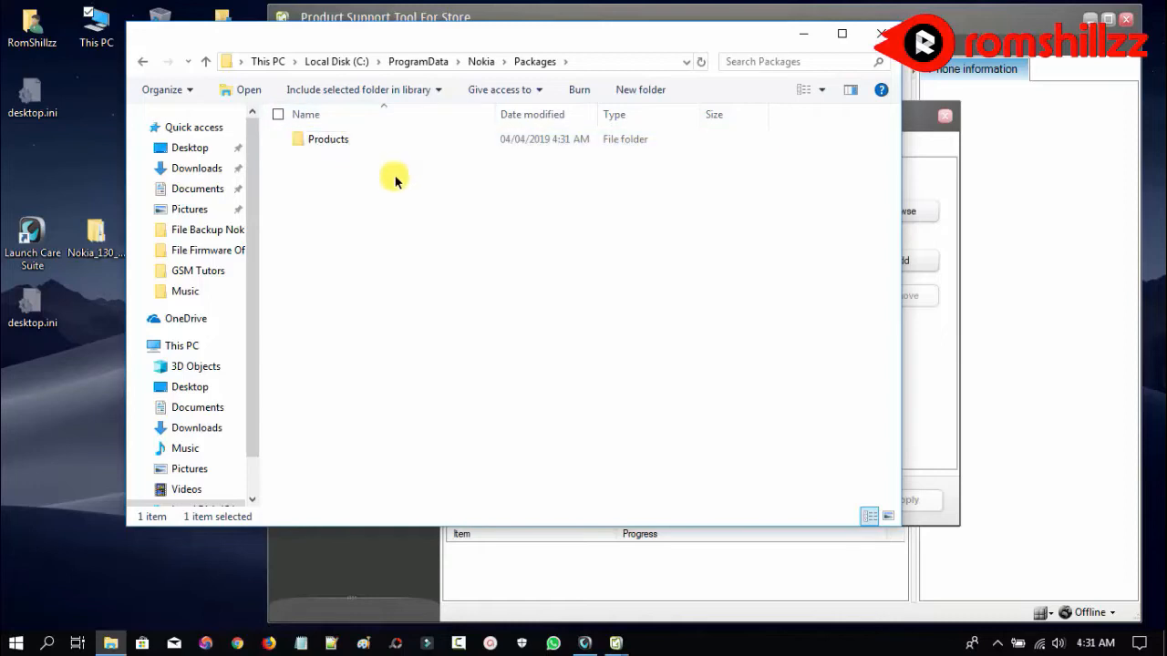
double_click(356, 143)
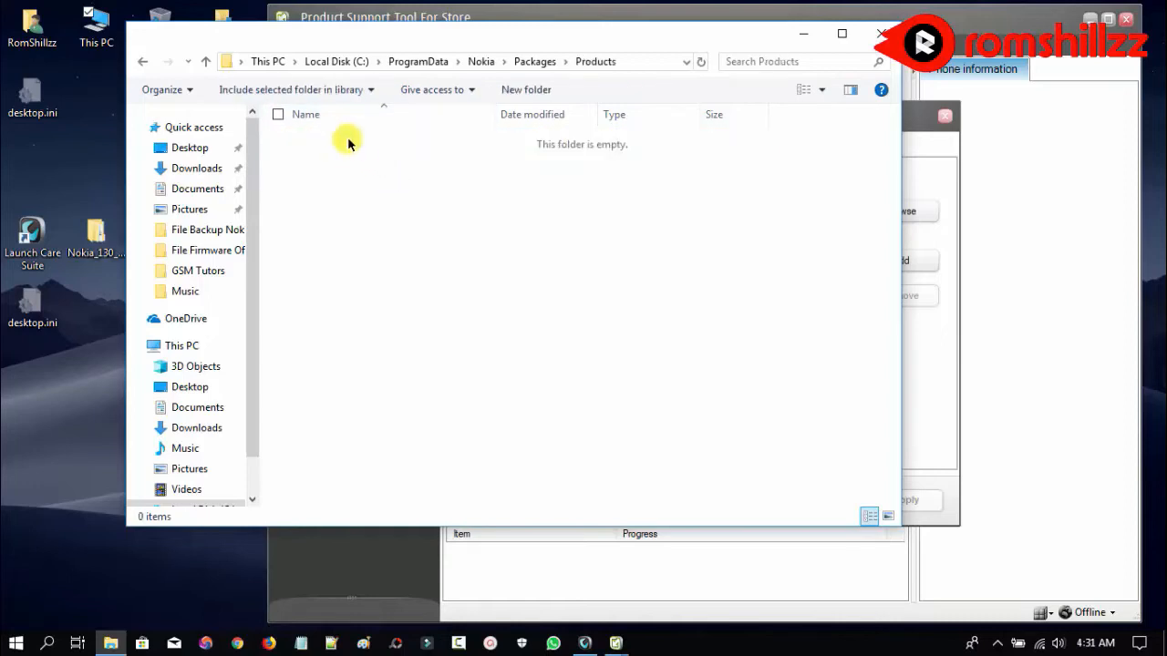
Move the RM-1035 folder from the desktop's Nokia_130_RM-1035_[romshillzz] folder into Products, and close the source window
left_click(91, 248)
double_click(91, 248)
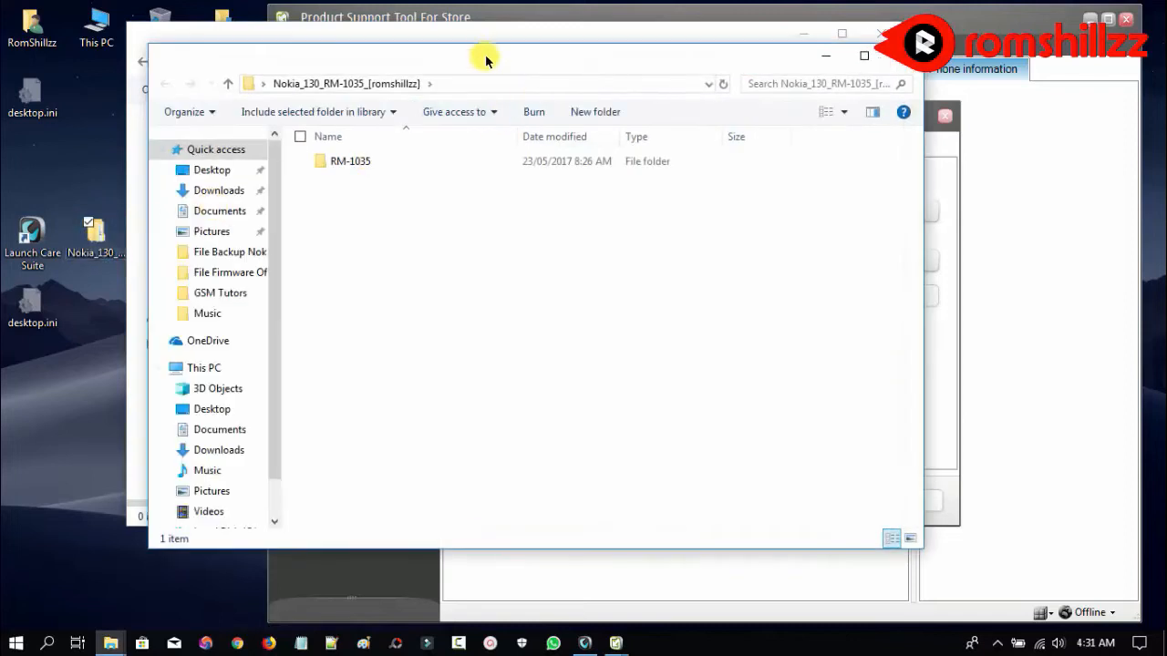
left_click_drag(482, 47, 726, 62)
left_click(581, 176)
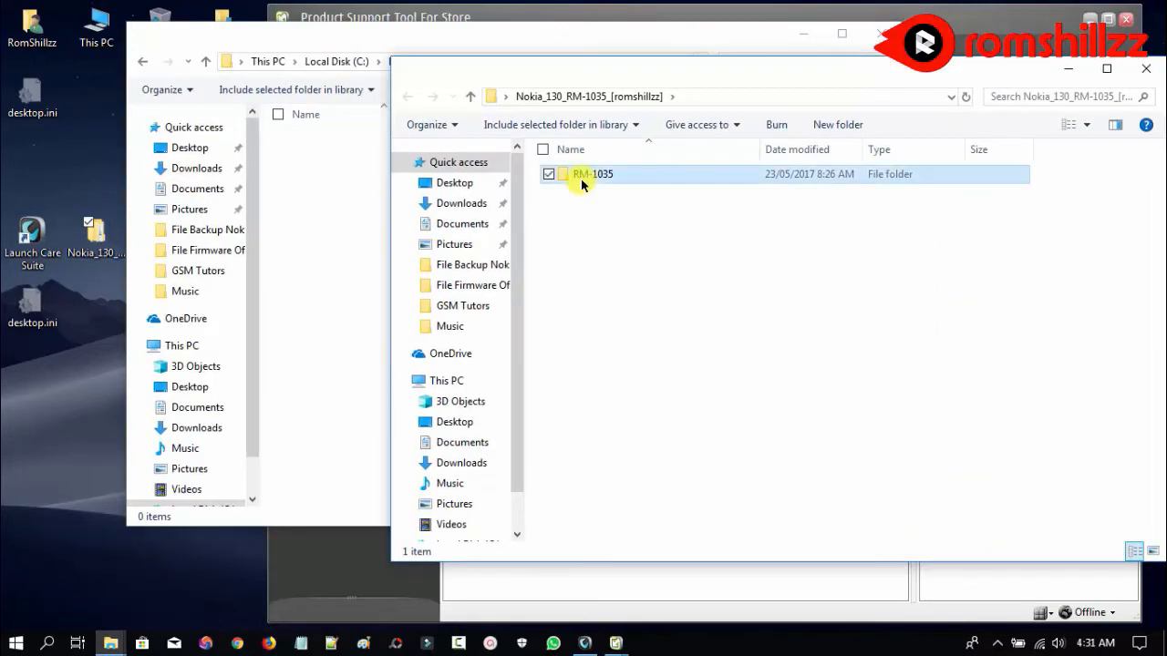
left_click_drag(595, 174, 347, 219)
left_click(974, 75)
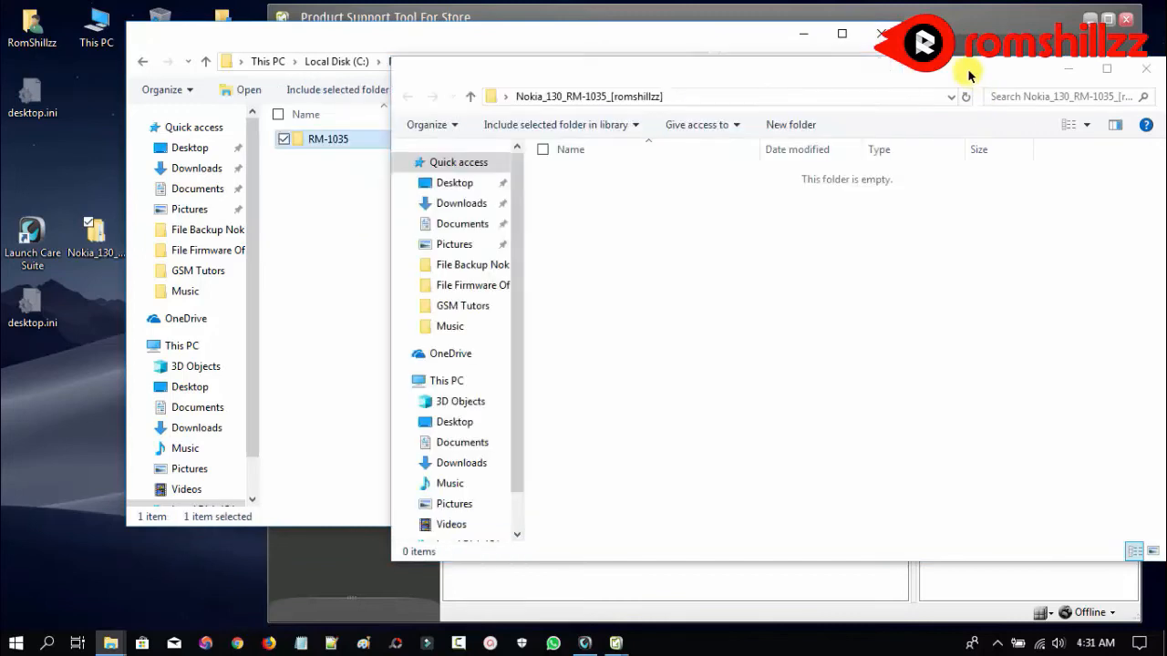
left_click_drag(975, 69, 819, 80)
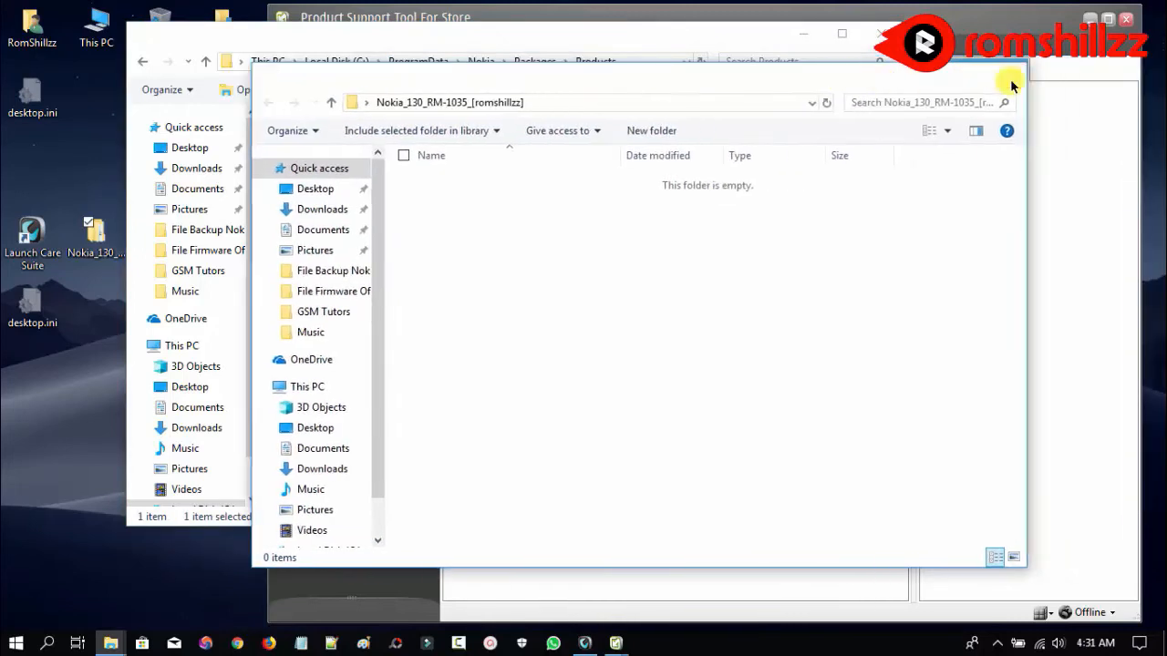
left_click(1008, 74)
Rename the RM-1035 folder inside Products as RM-1122
right_click(338, 140)
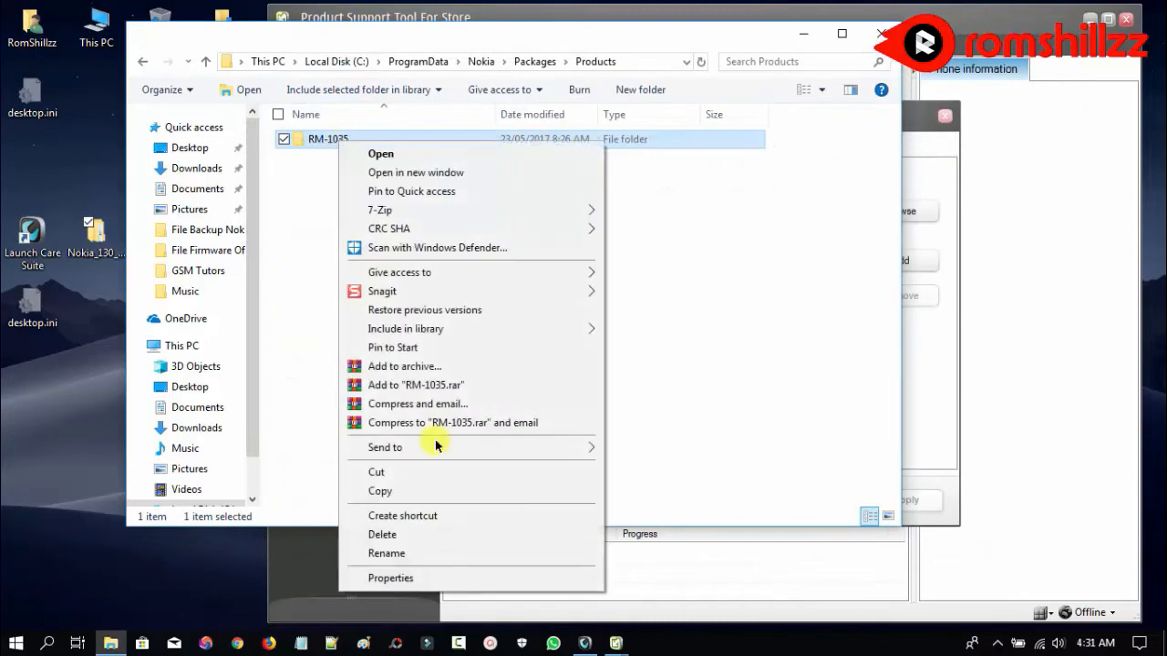
left_click(392, 552)
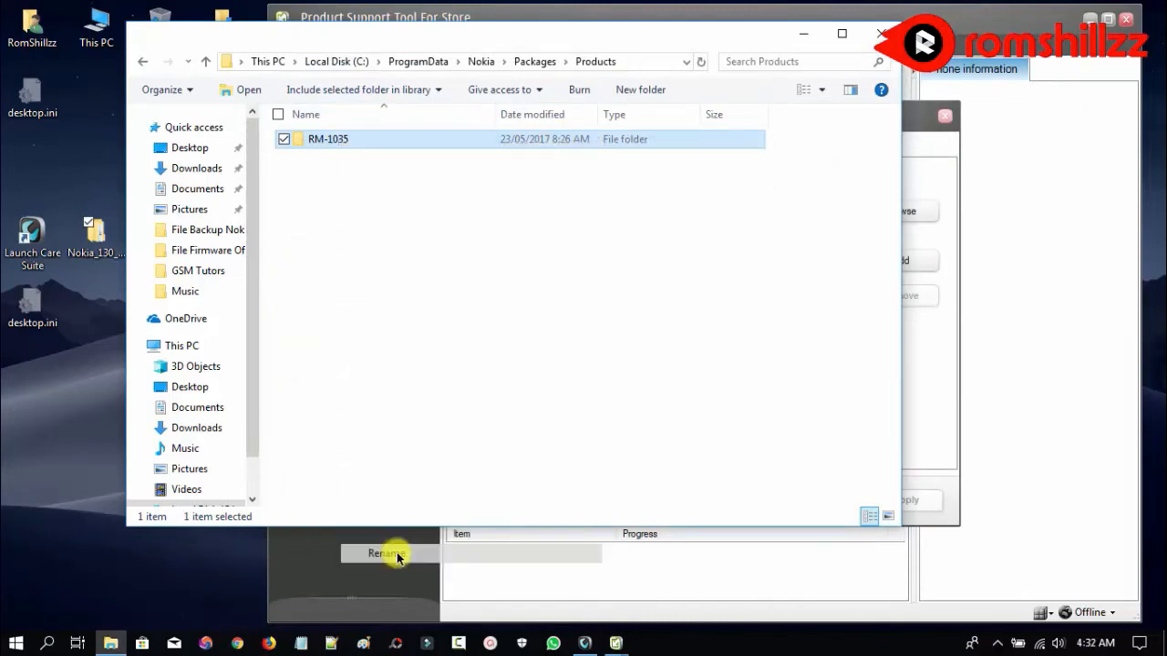
left_click(356, 138)
key("BackSpace")
key("BackSpace")
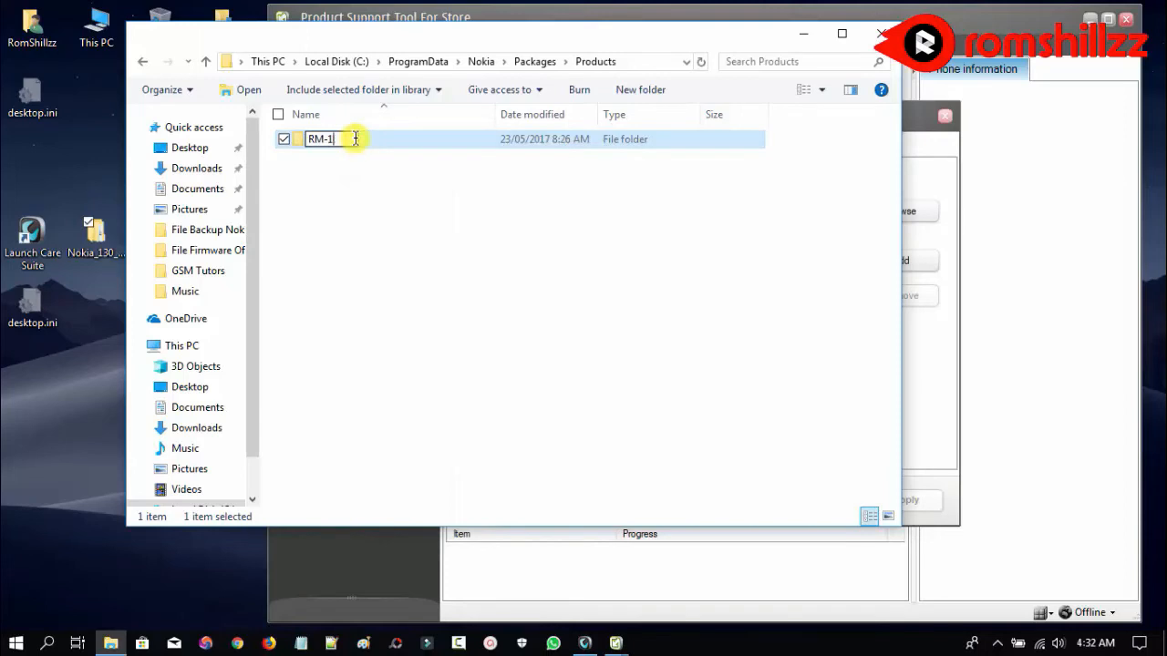
type("122")
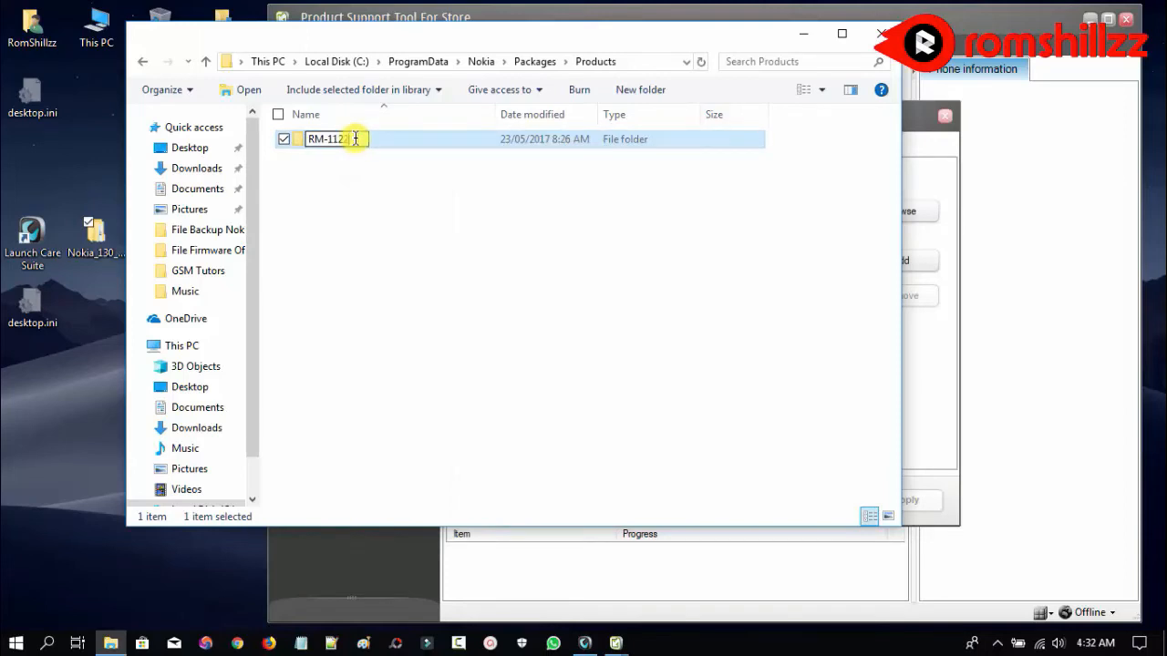
left_click(391, 174)
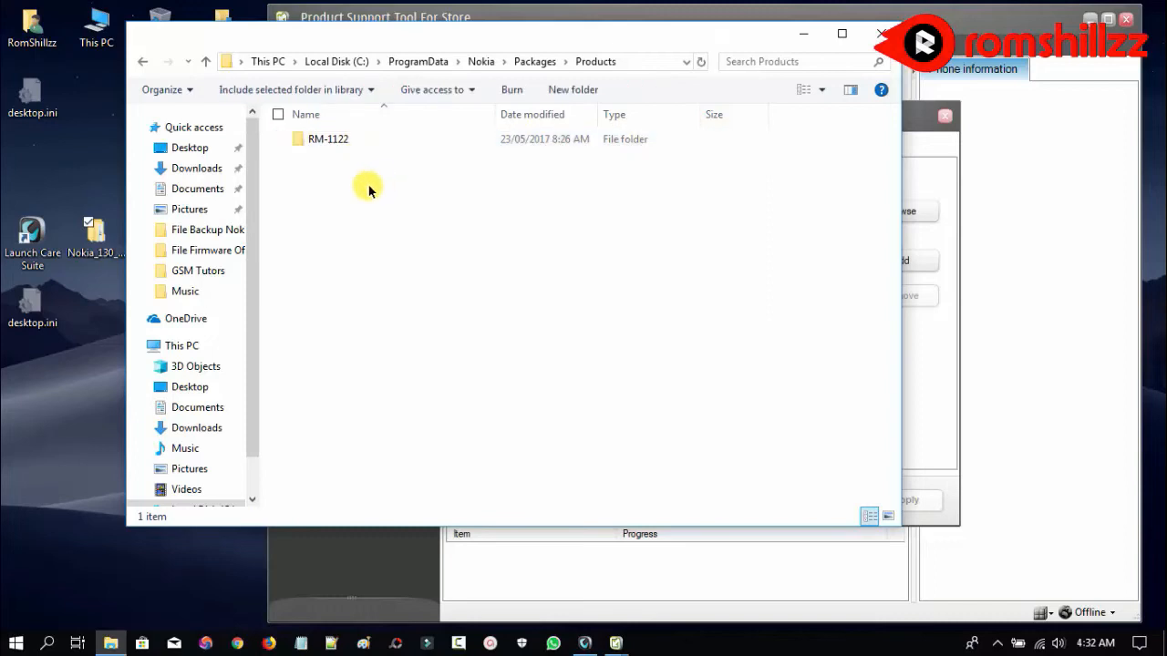
Go back up to This PC and close the folder window, and accept the data package preferences in Product Support Tool For Store
left_click(208, 62)
left_click(208, 62)
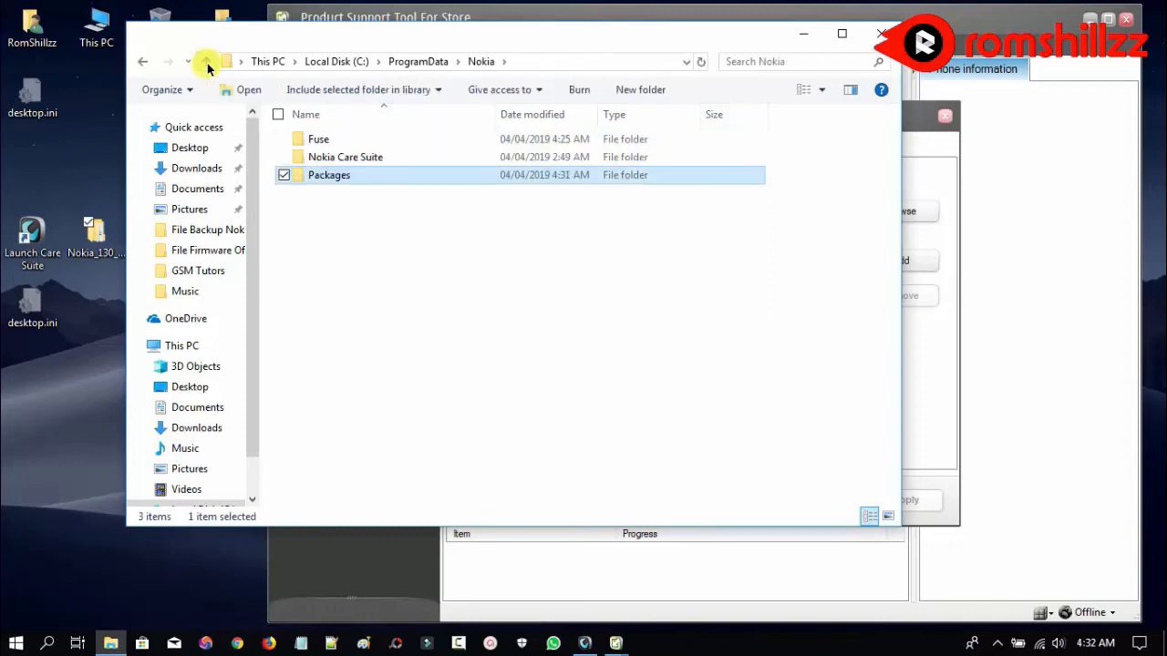
left_click(208, 62)
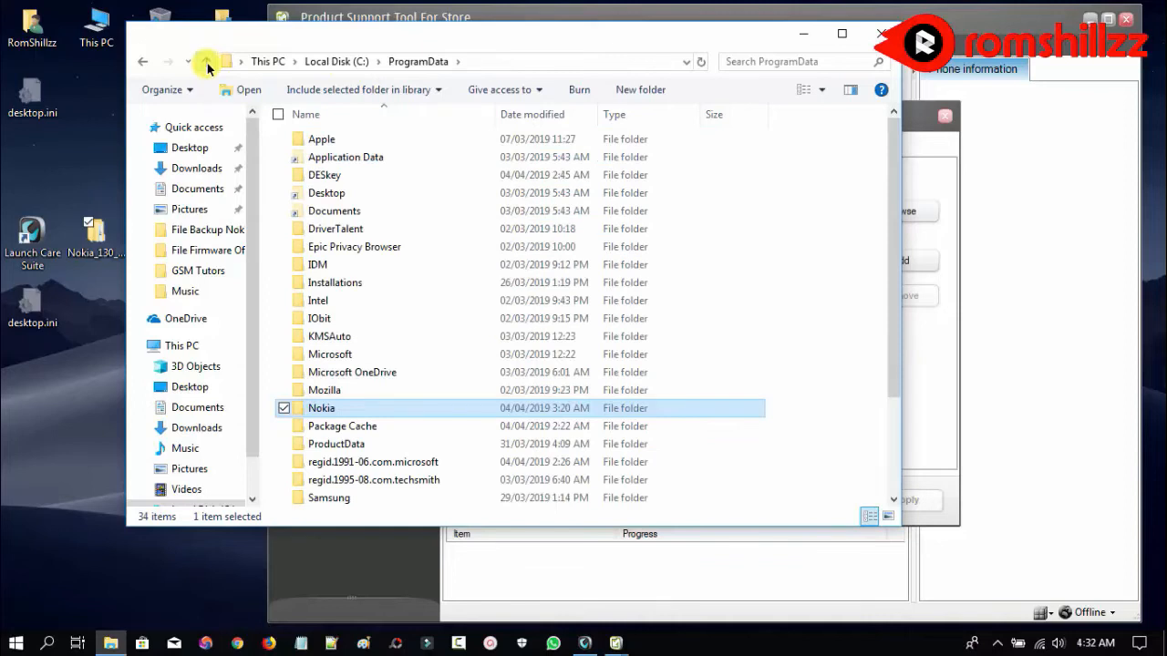
left_click(208, 62)
left_click(208, 62)
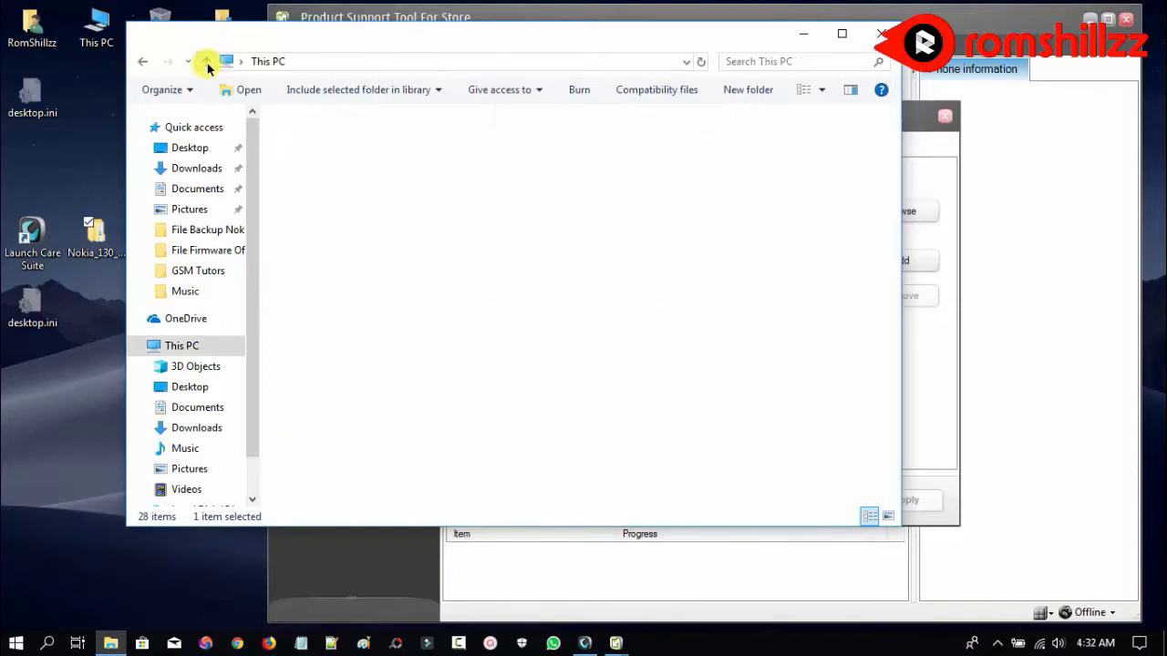
left_click(878, 35)
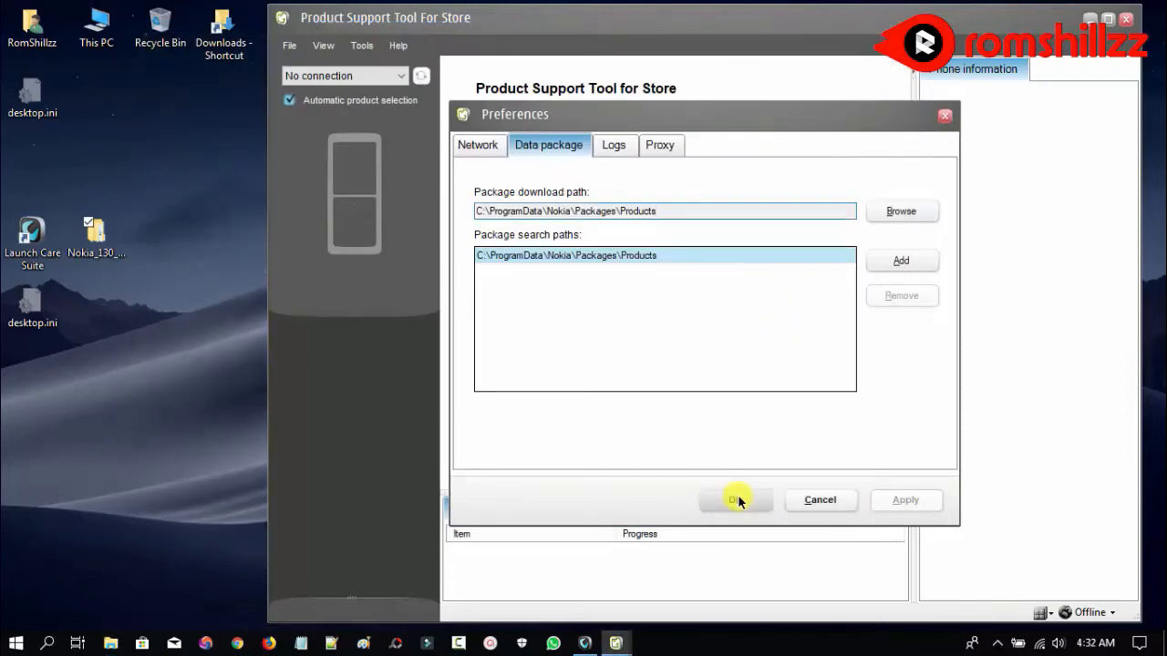
left_click(736, 500)
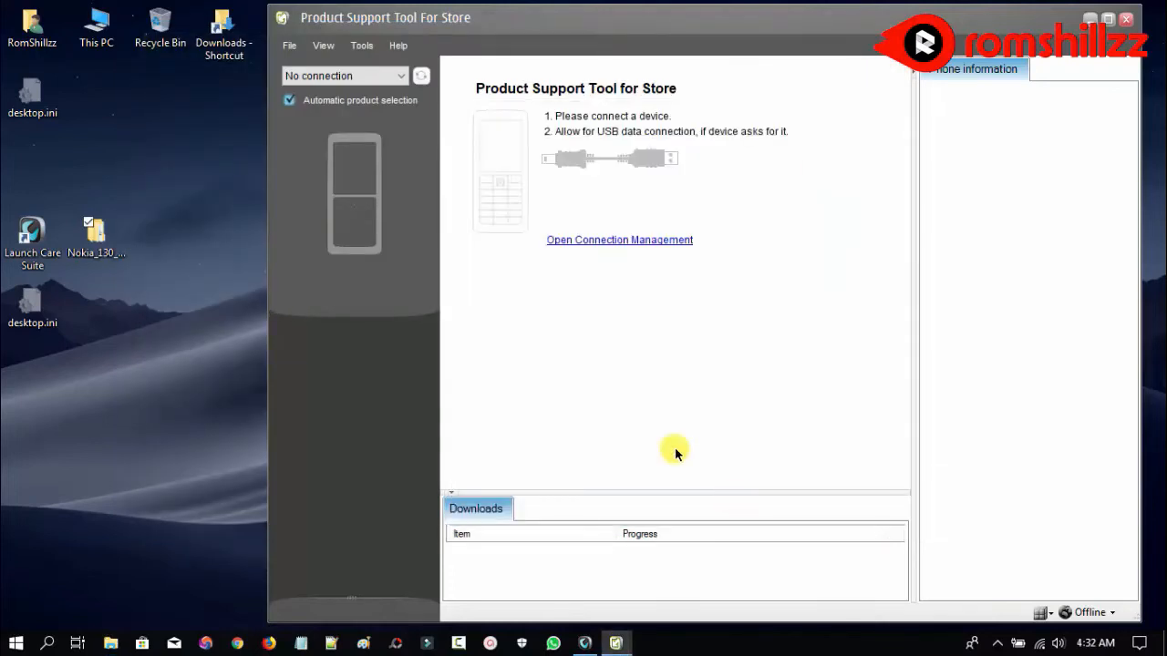
Filter the product list by RM-1122 and open the product RM-1122 (Nokia RM-120)
left_click(287, 46)
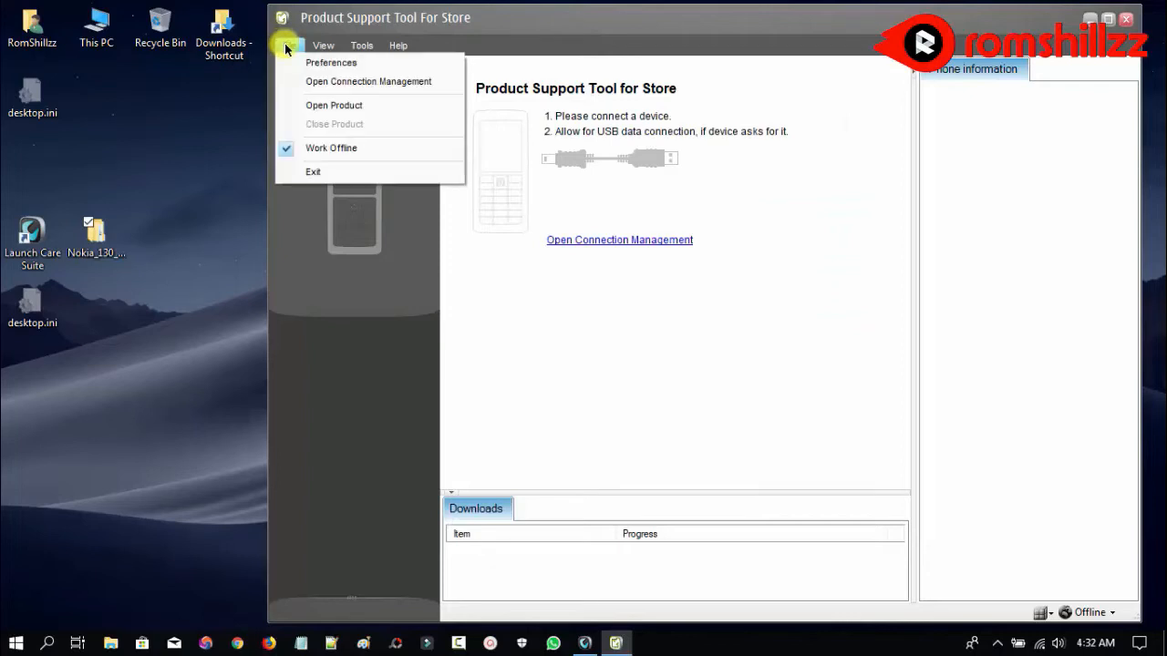
left_click(339, 107)
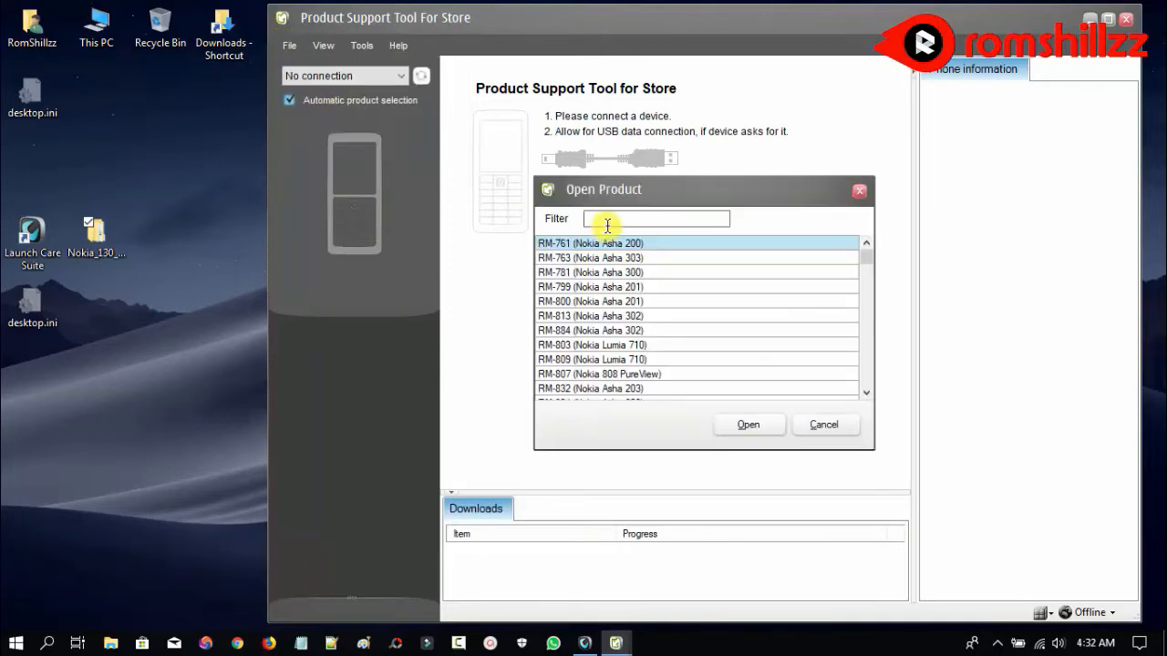
type("RM-1122")
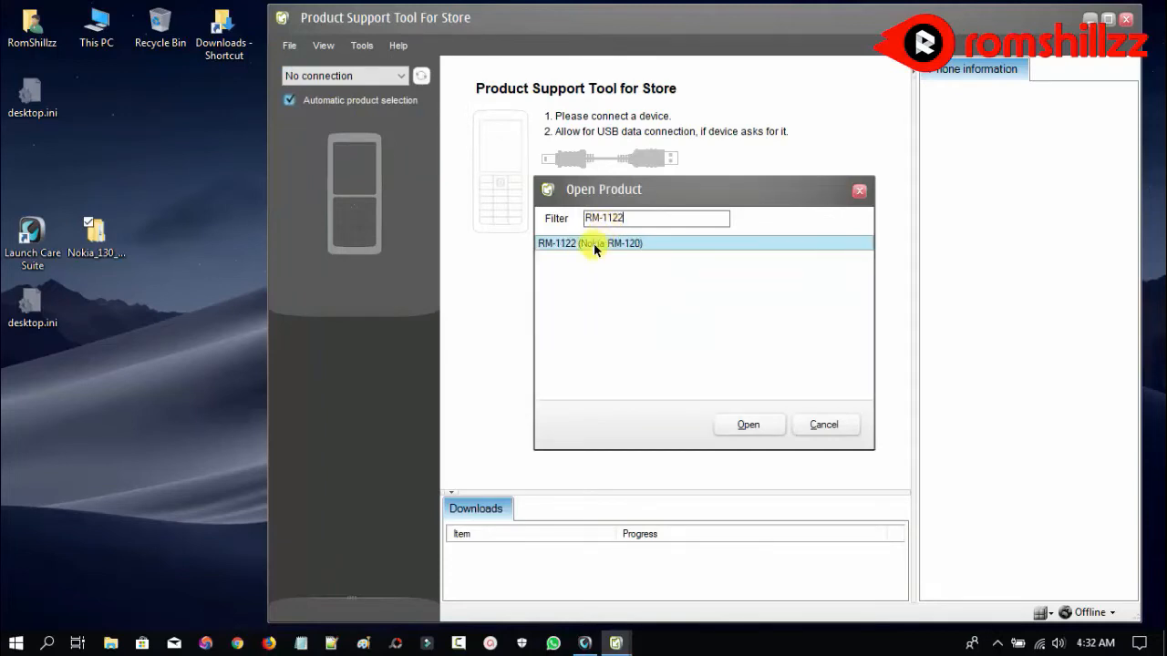
double_click(582, 244)
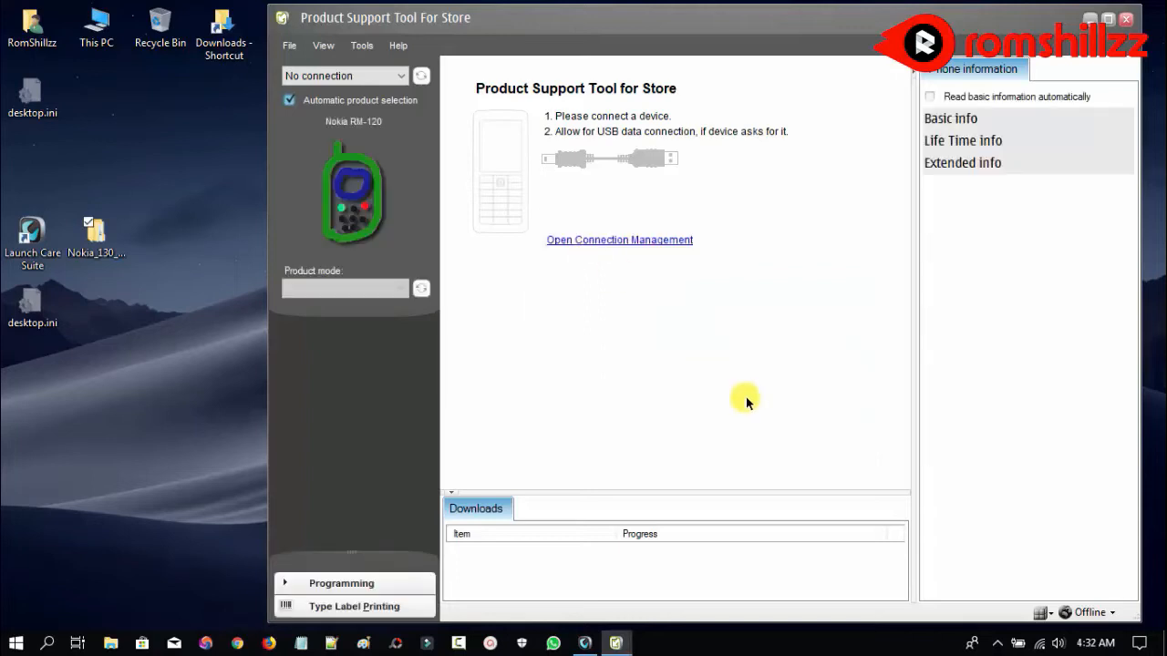
Run the Recovery programming on the phone with product code 059W057, version 12.00.11, continue past the device reconnection instructions, and dismiss the completion message
left_click(370, 583)
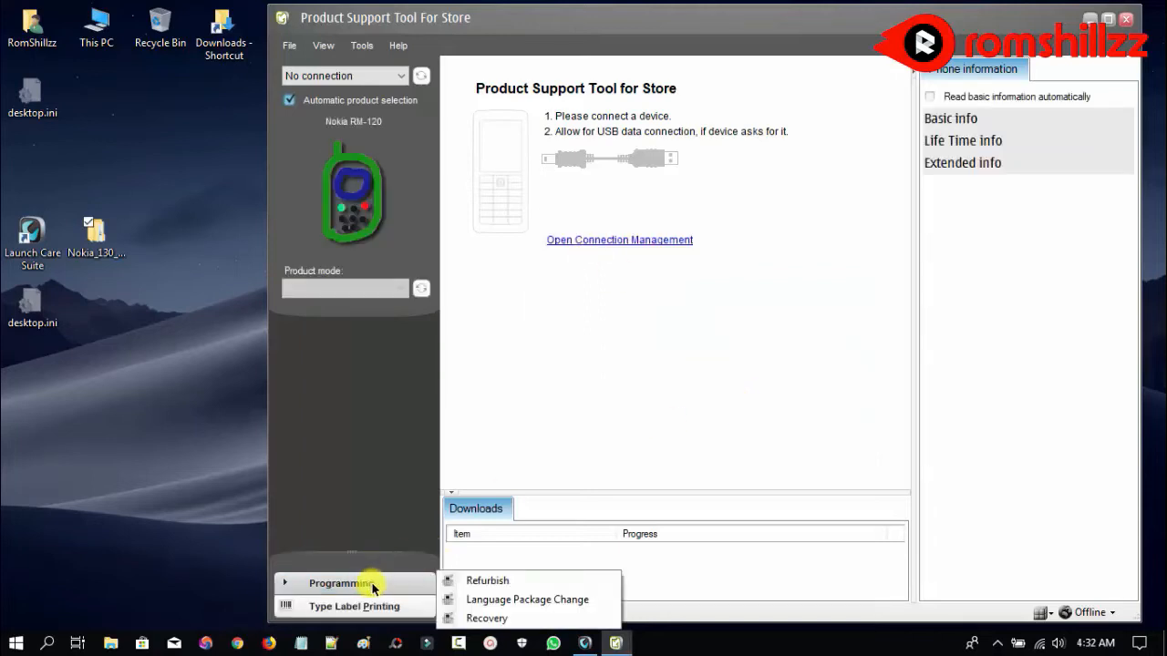
left_click(487, 619)
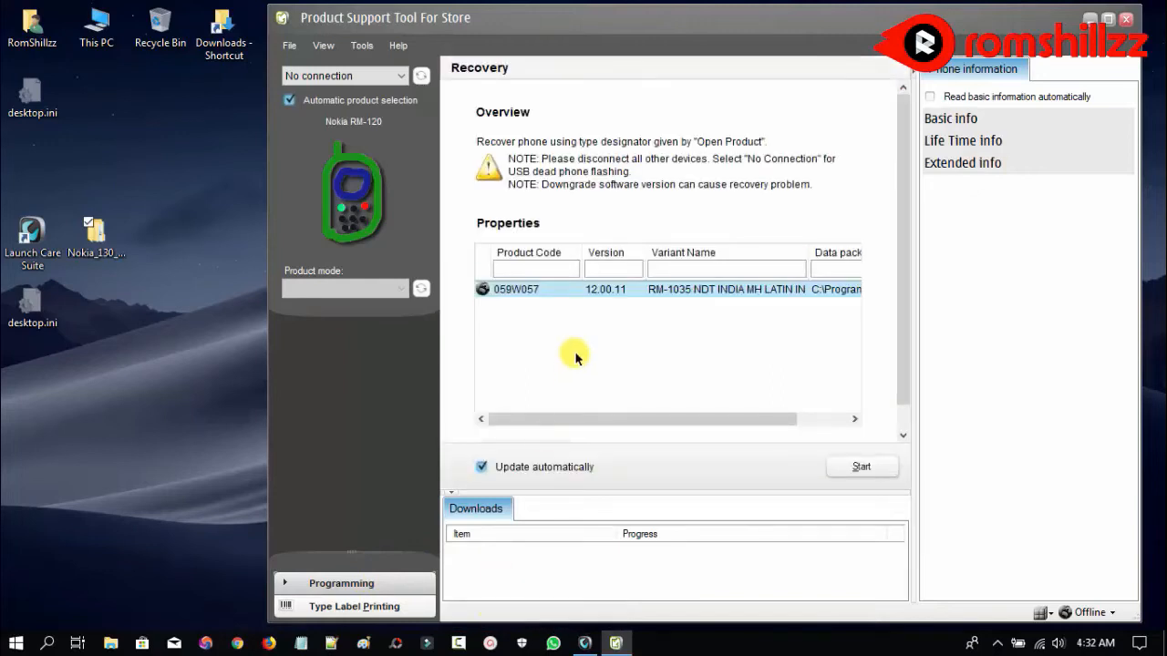
left_click(861, 465)
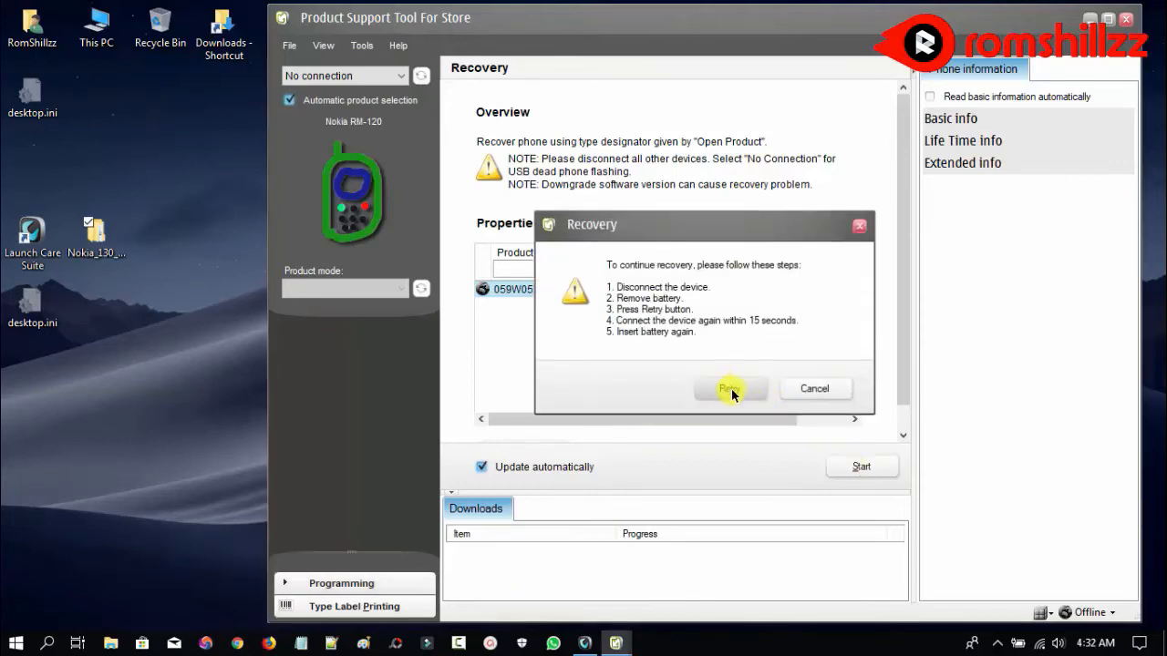
left_click(731, 391)
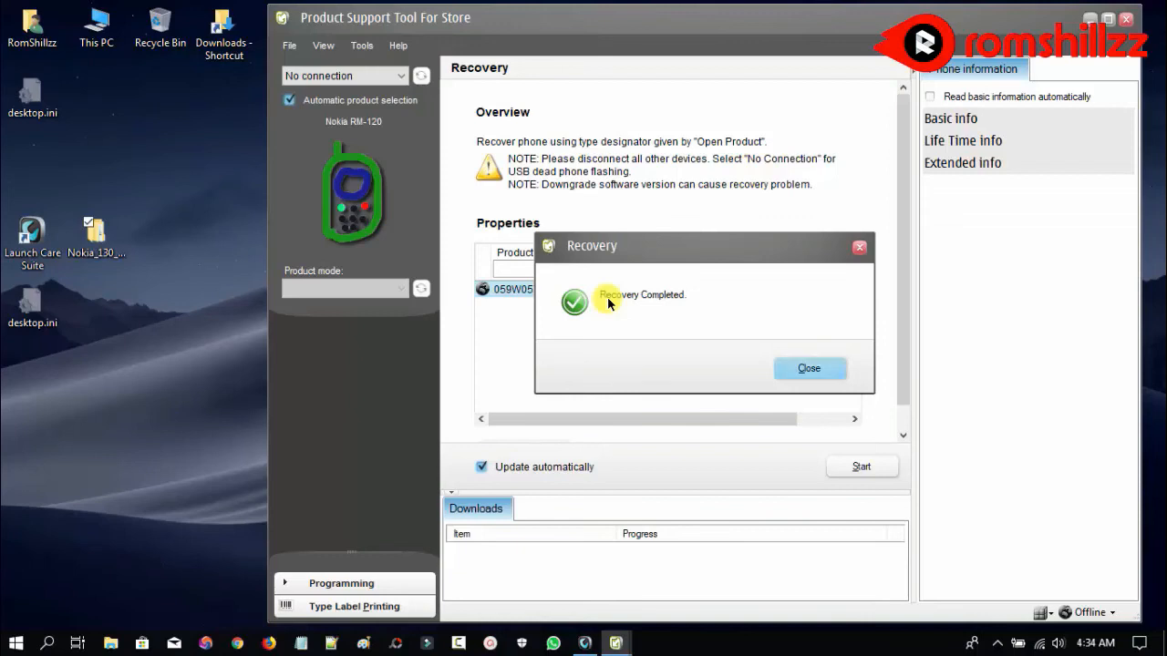
key("Return")
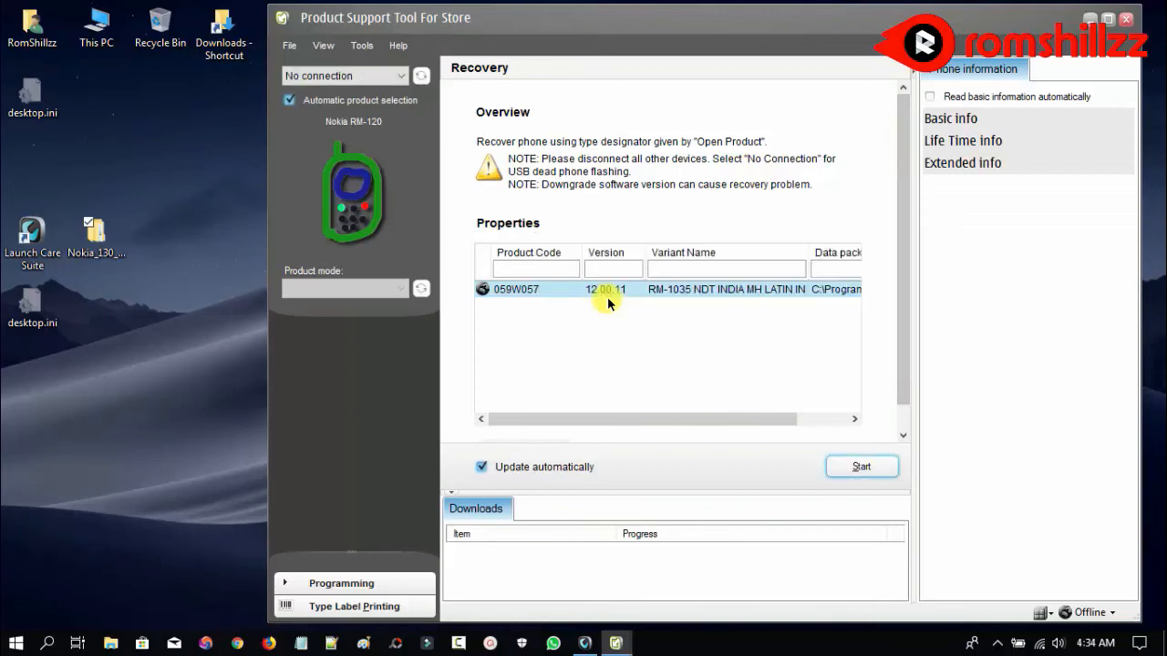